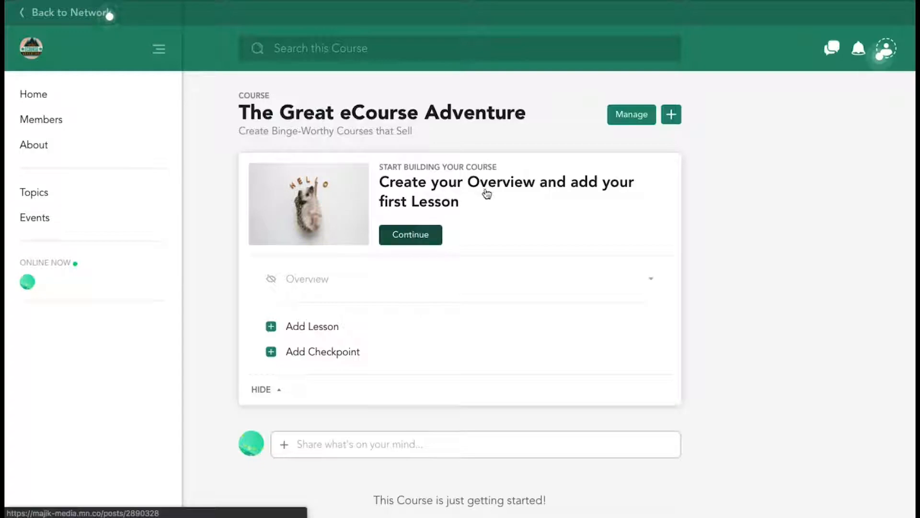
- Open the course Overview and add a new checkpoint at the end of the page
left_click(408, 233)
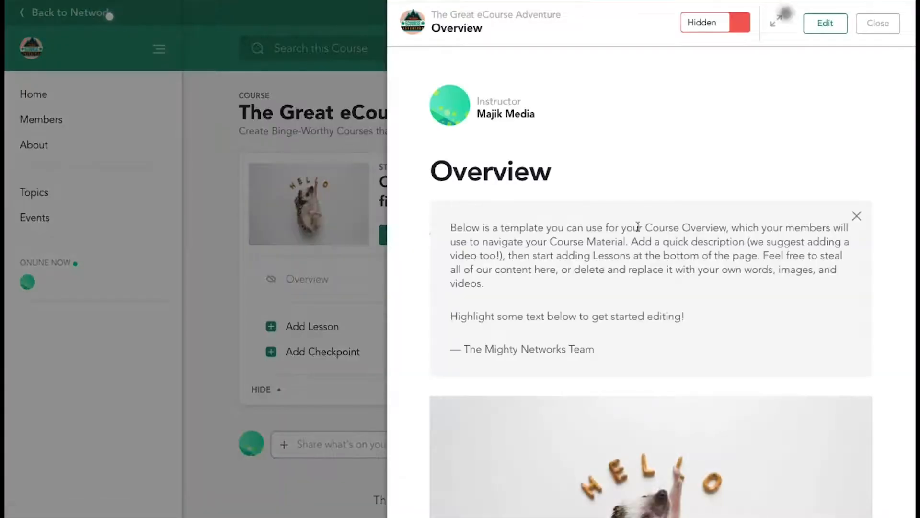
scroll(676, 243, "down", 10)
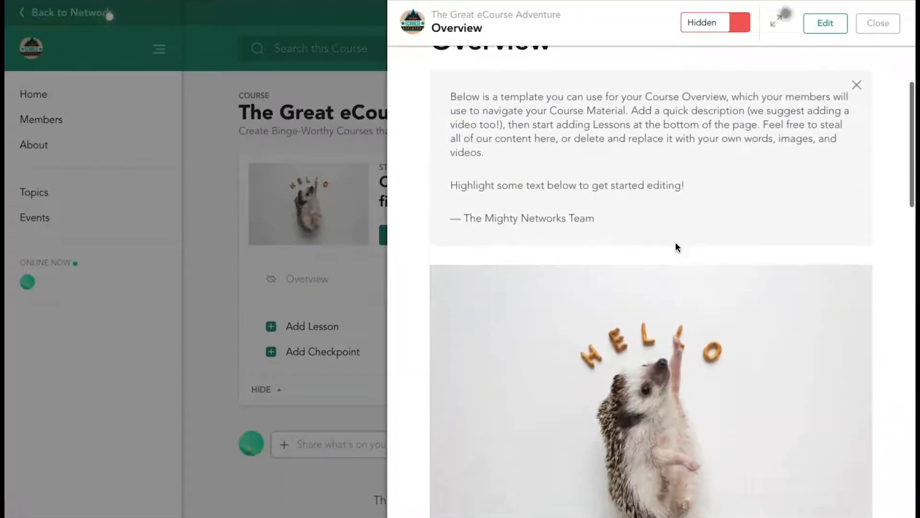
scroll(676, 243, "down", 10)
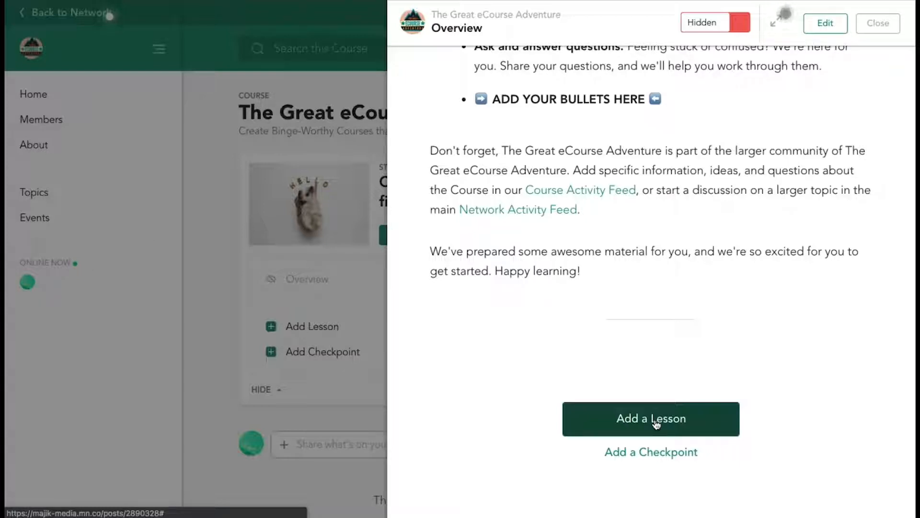
left_click(674, 453)
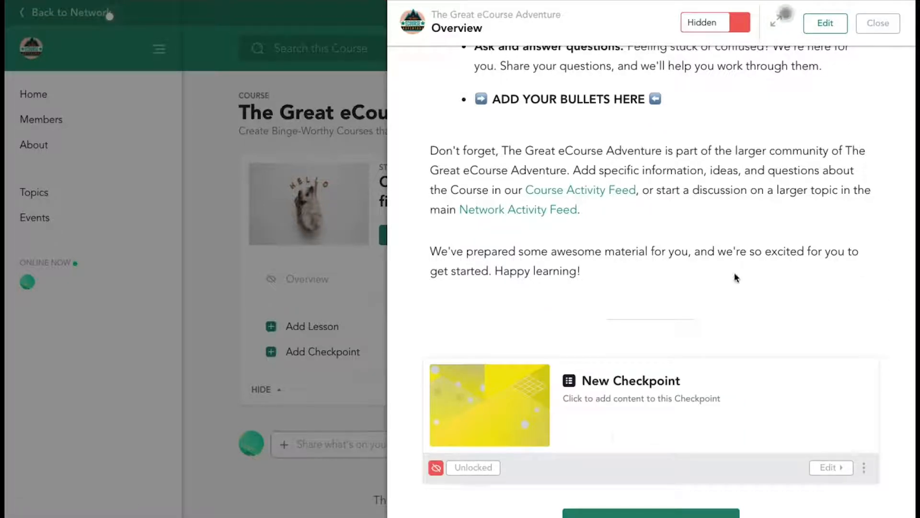
- Open the new checkpoint for editing and change its title to "Intention Setting"
scroll(613, 435, "down", 3)
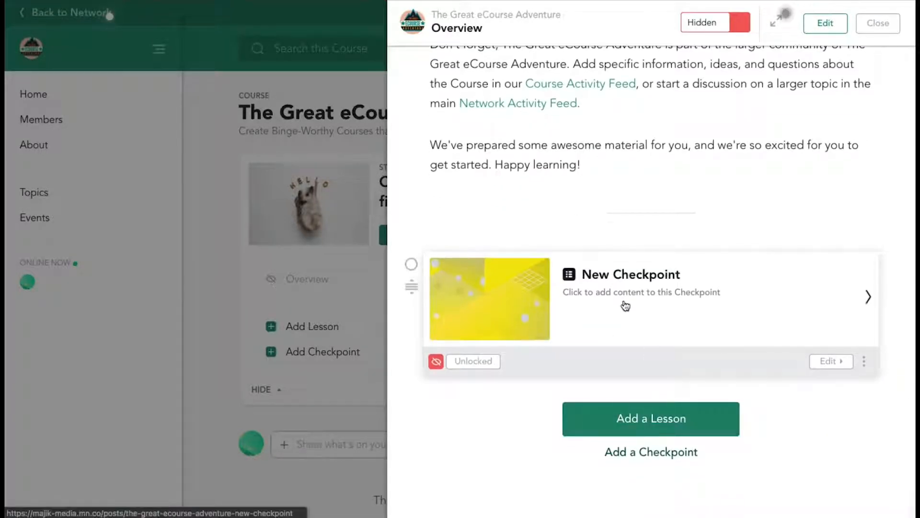
left_click(664, 278)
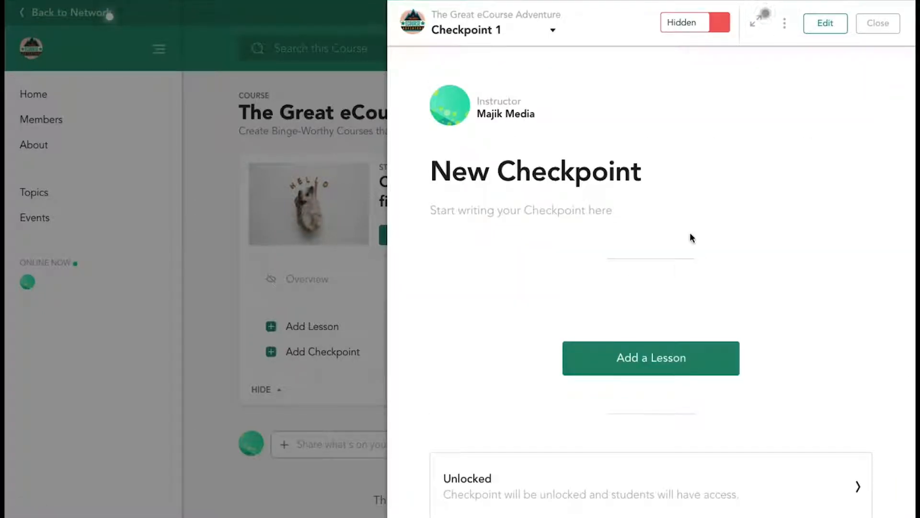
left_click(819, 24)
double_click(574, 168)
triple_click(574, 164)
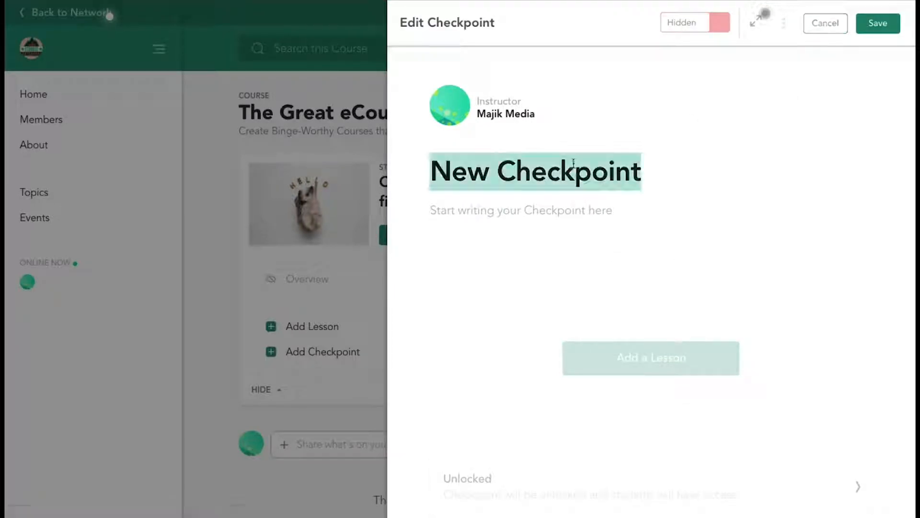
key("BackSpace")
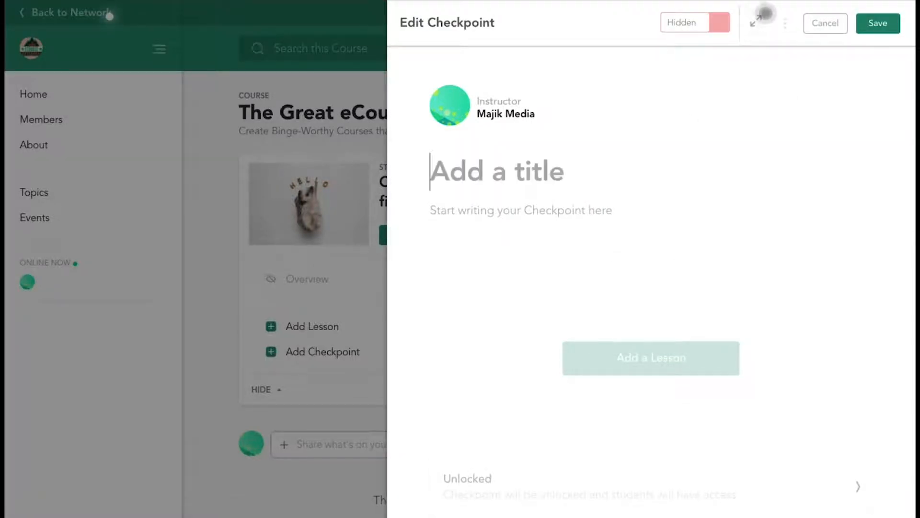
type("Intentio")
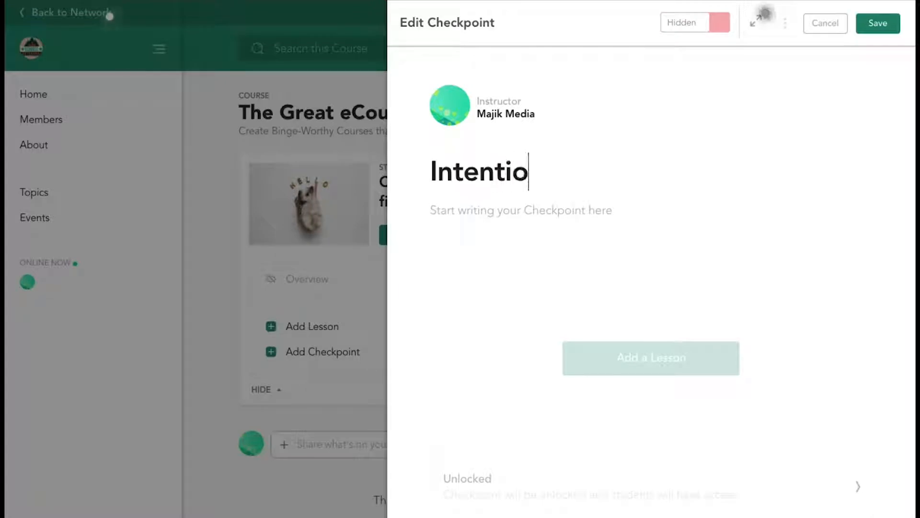
type("n Setting")
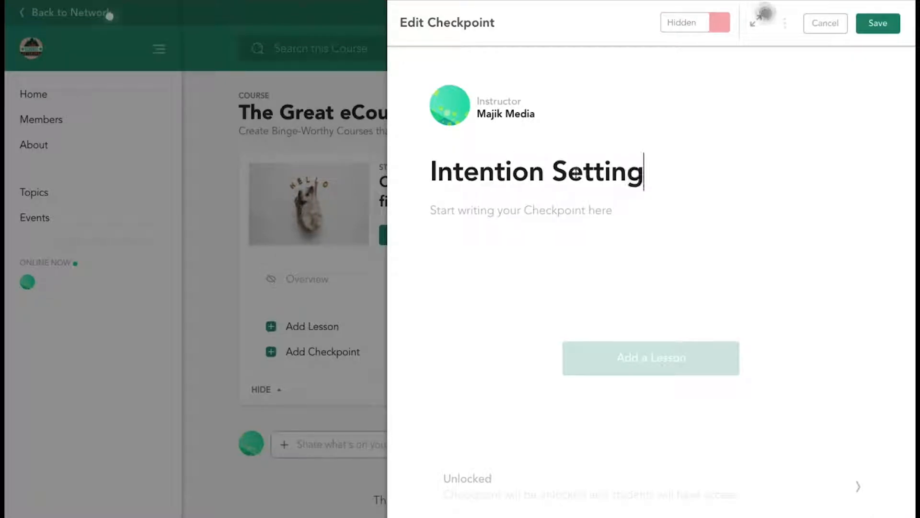
- Insert the image Reflection Pond.jpeg from Downloads below the checkpoint title and stretch it to full width
left_click(602, 217)
left_click(412, 211)
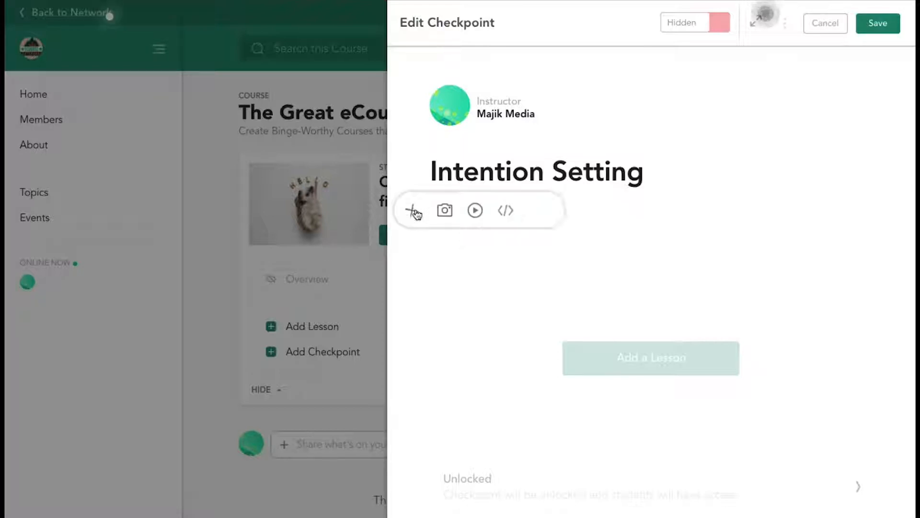
left_click(445, 210)
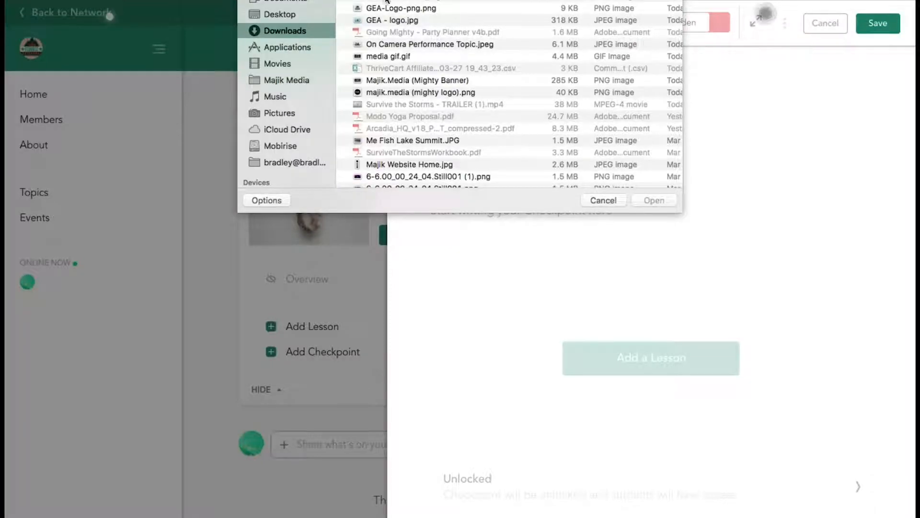
left_click(389, 2)
left_click(657, 201)
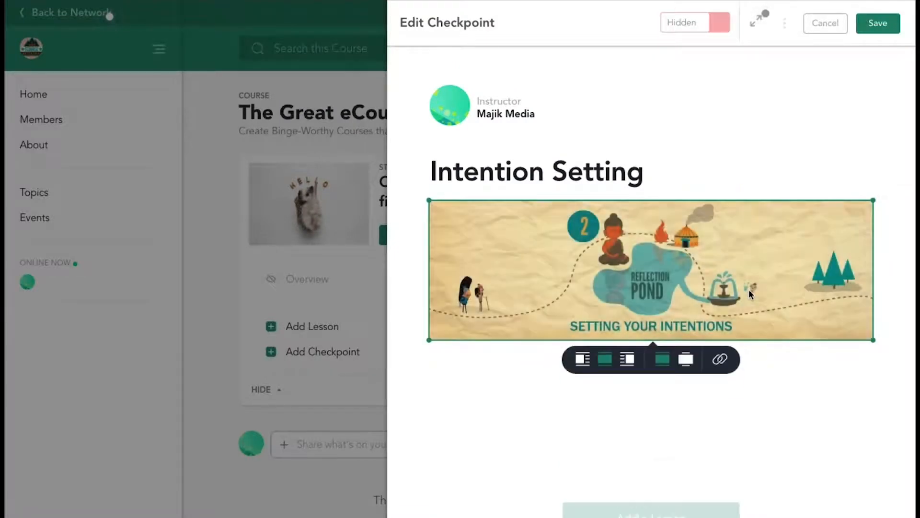
left_click(686, 359)
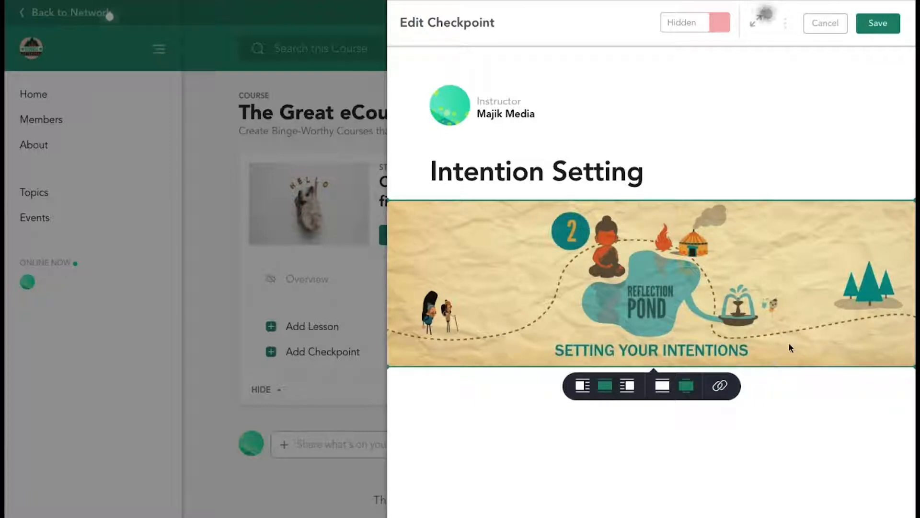
- Write two paragraphs below the banner, starting "Reflection Pond is a magical place" and "By being rooted in your bigger why"
scroll(758, 193, "down", 3)
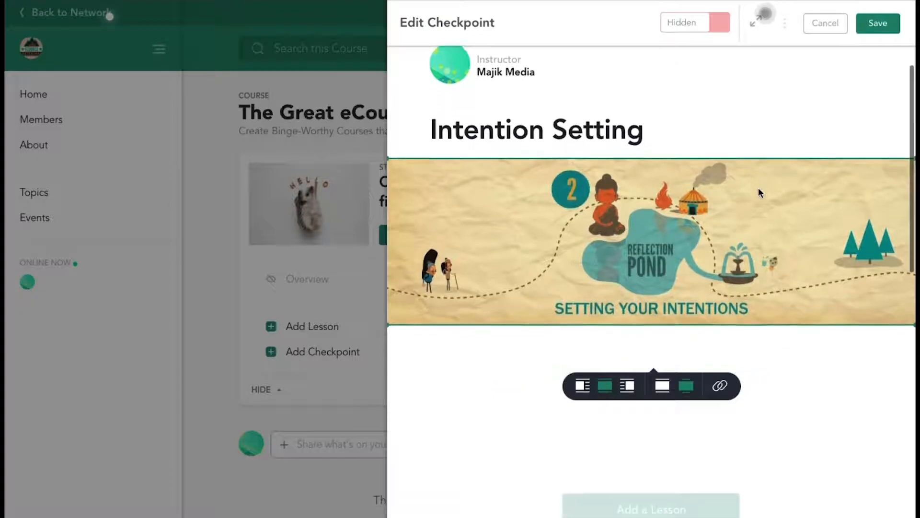
left_click(669, 279)
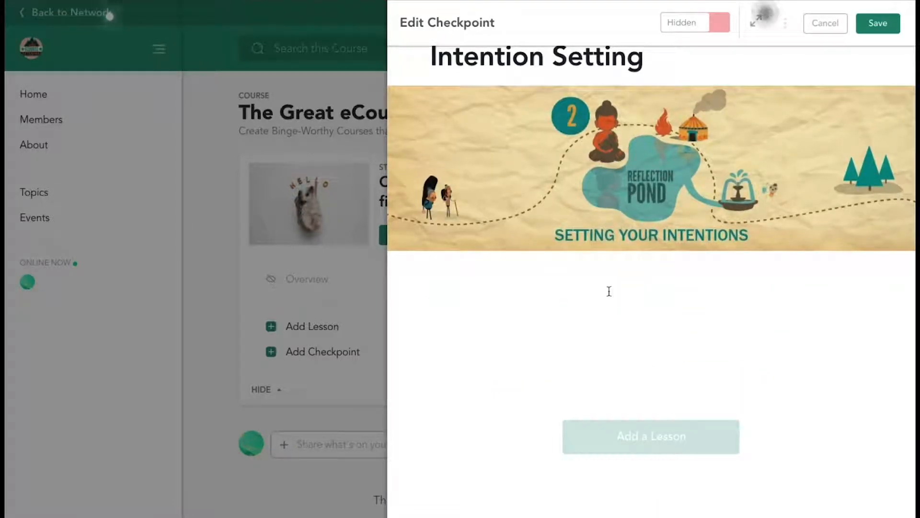
type("Reflection Pond is a magical place where you can clear the obstacles in your path by setting clear, powerful intentions for the adventure ahead.  By being rooted in your bigger why you set yourself up to be resilient when challenges, distractions or uncertainties arise. You will also meet some of the wild characters who will be traveling up the mountain with you.")
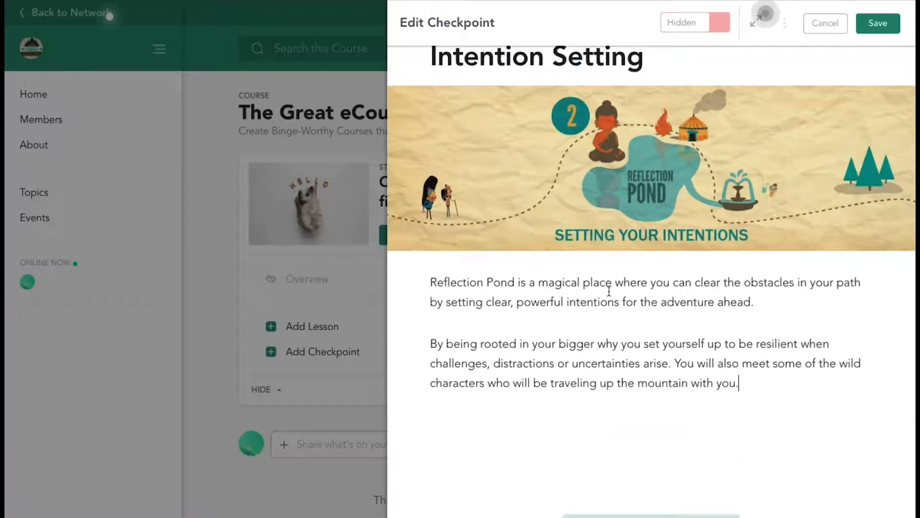
- Add a "Next Steps:" heading with three bullets on downloading the Intention Setting PDF, doing the journaling exercises and giving yourself a pat on the back
key("Return")
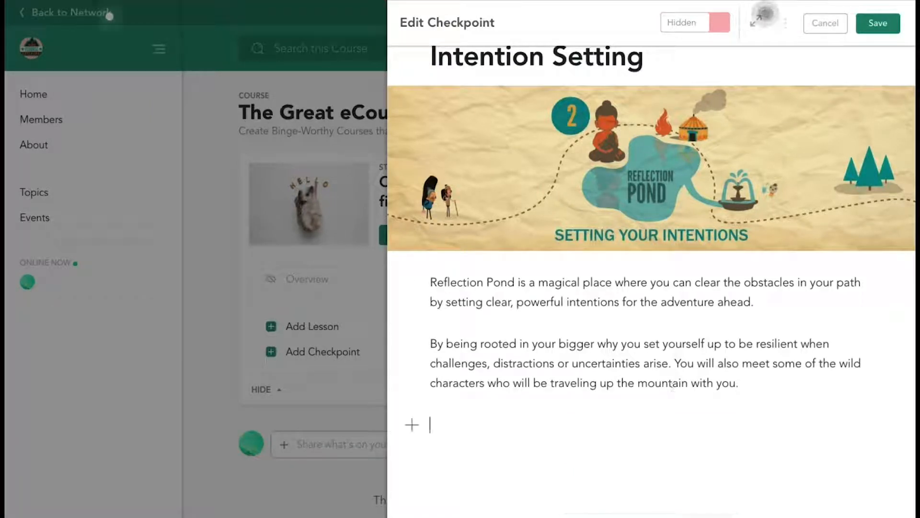
scroll(724, 380, "down", 3)
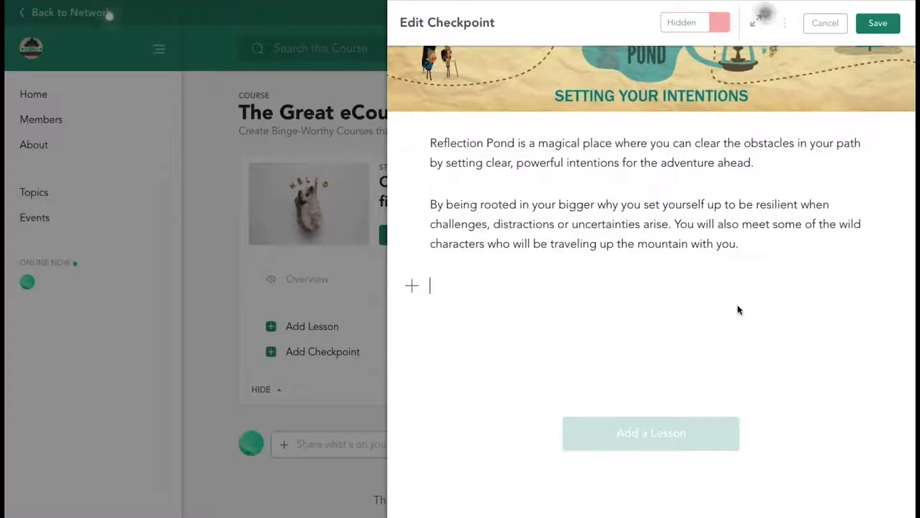
type("Next Steps: Download the Intention Setting PDF and stick it to your tent wall as a nice little reminder Do the journaling exercises for this lesson Give yourself a nice pat on the back for clarifying your intentions in creating the greatest eCourse you can possibly imagine.")
- Attach the file "Going Mighty - Party Planner v4b.pdf" from Downloads below the Next Steps bullets
scroll(643, 354, "down", 2)
scroll(644, 355, "down", 2)
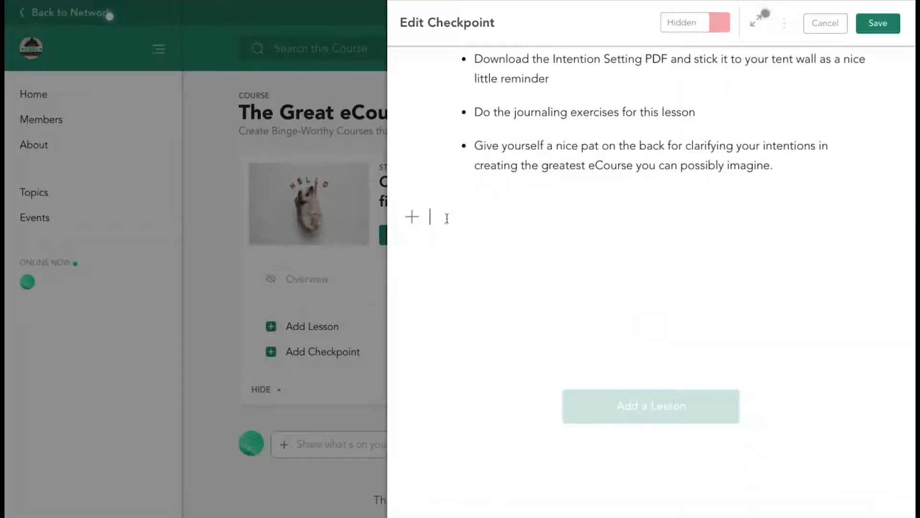
left_click(411, 221)
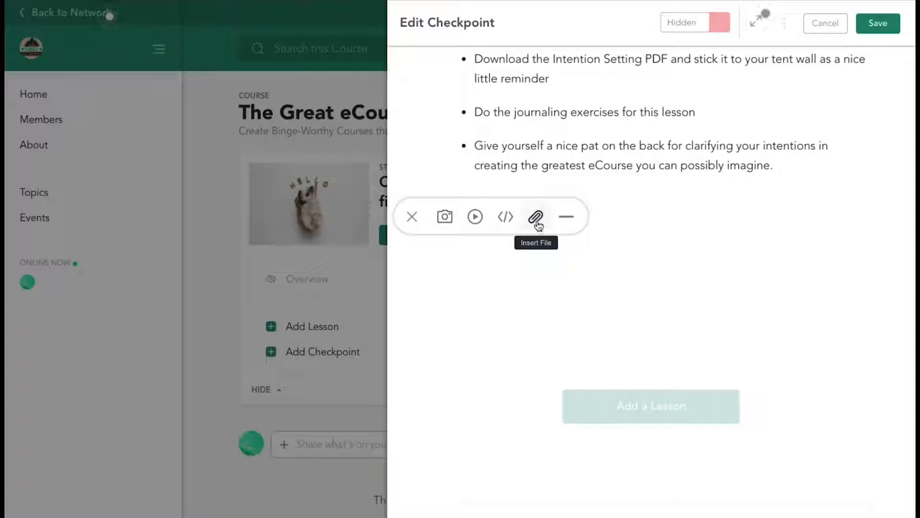
left_click(536, 220)
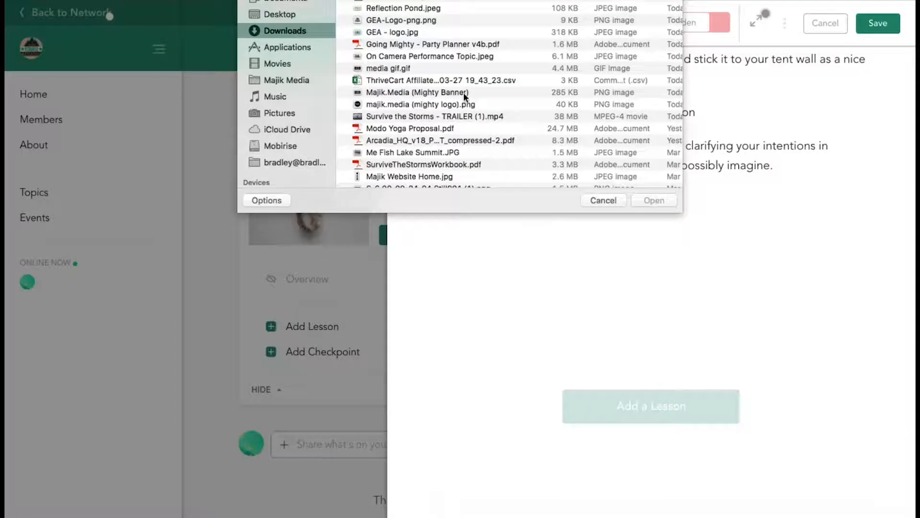
double_click(478, 44)
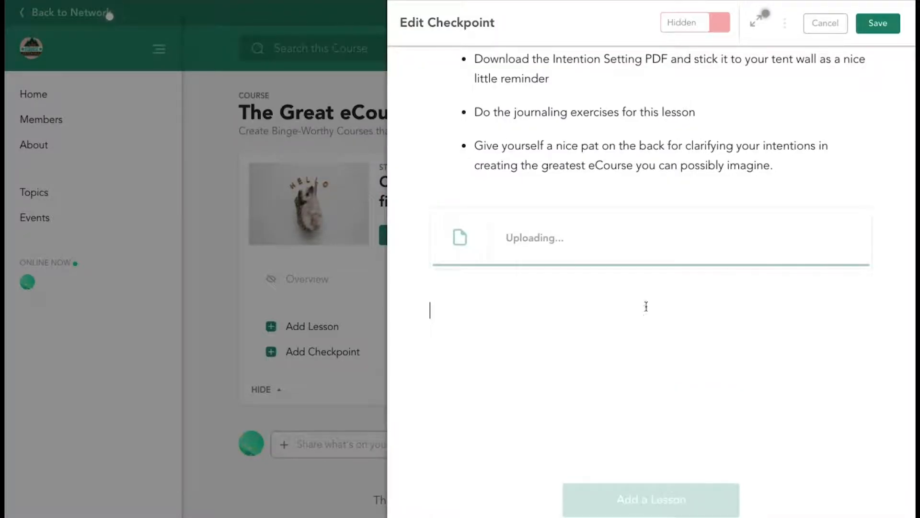
- Add an empty line between the banner image and the first paragraph of the checkpoint
scroll(745, 167, "up", 10)
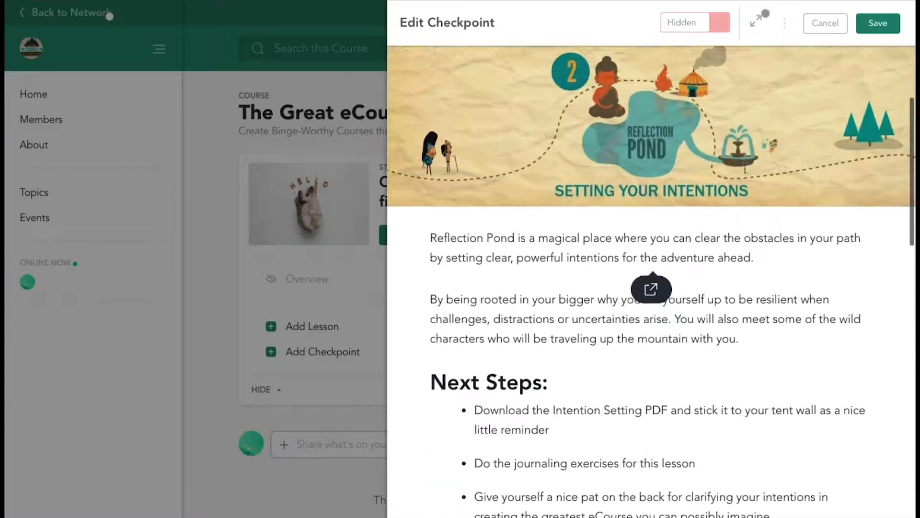
scroll(744, 167, "down", 1)
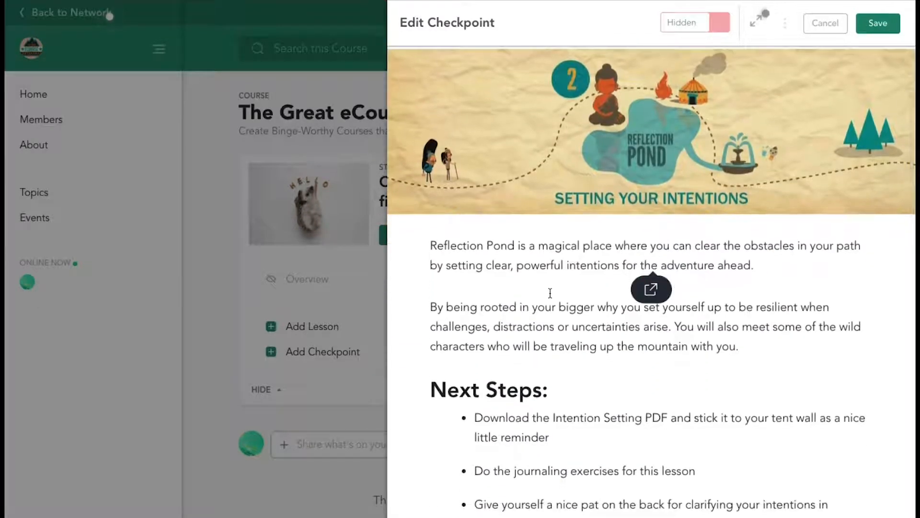
left_click(430, 246)
key("Return")
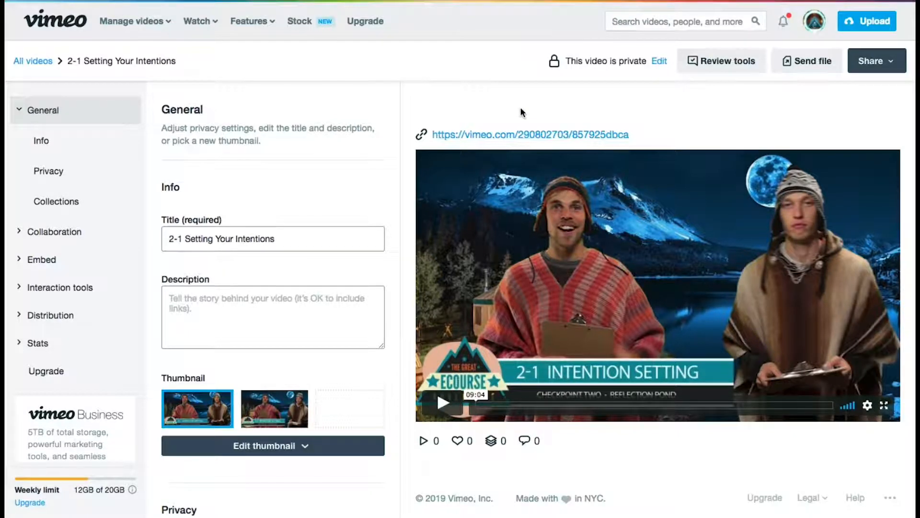
- In Vimeo, set who can watch "2-1 Setting Your Intentions" to "People with the private link" and copy that link
scroll(381, 427, "down", 3)
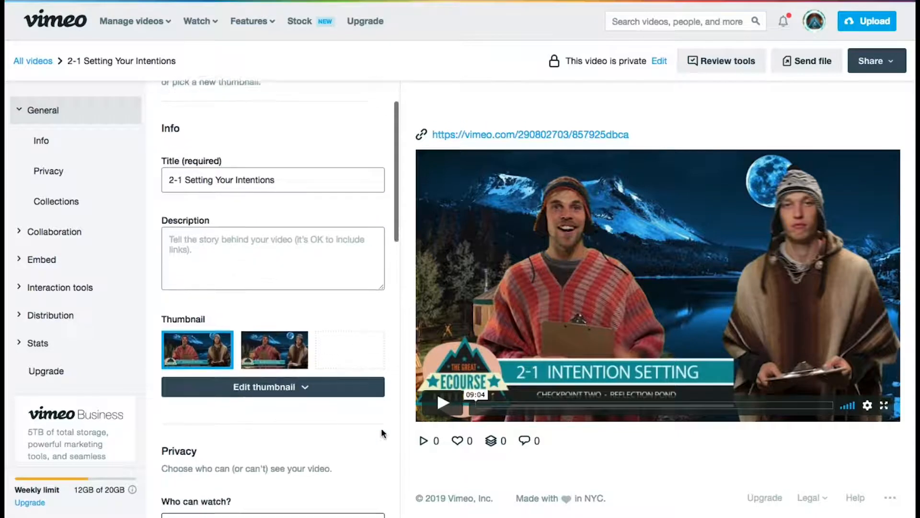
left_click(54, 179)
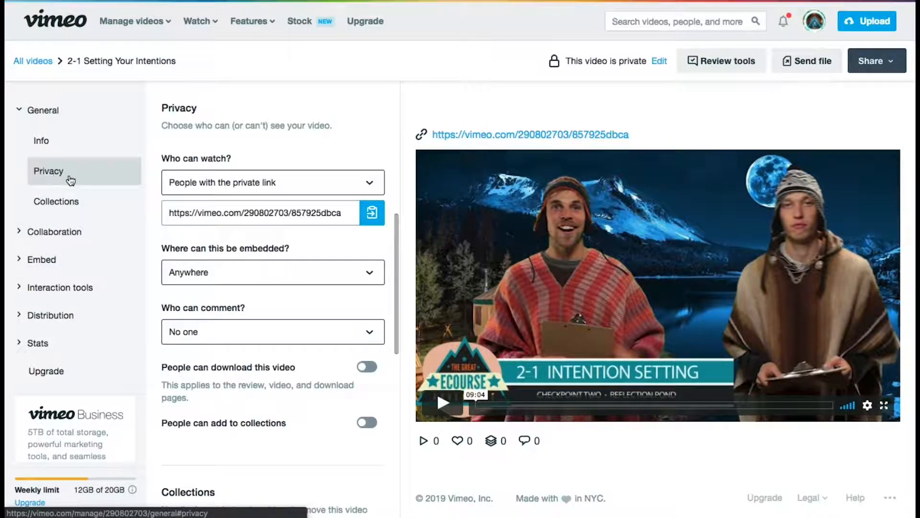
left_click(277, 191)
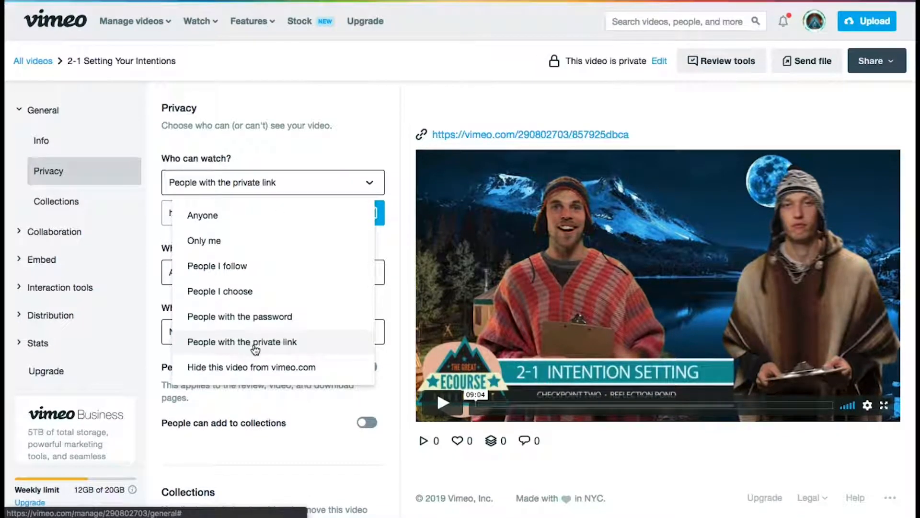
left_click(252, 342)
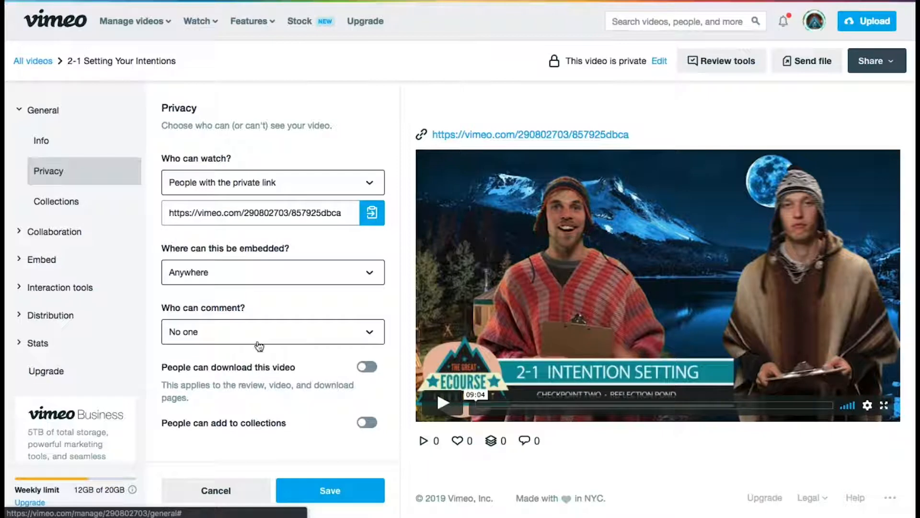
left_click(372, 212)
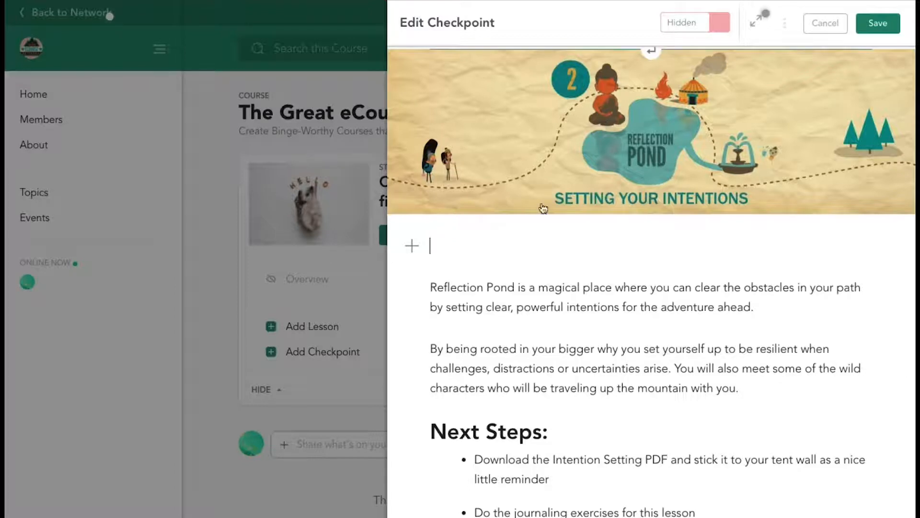
- Embed the video on the empty line below the checkpoint banner using the copied Vimeo link
left_click(411, 246)
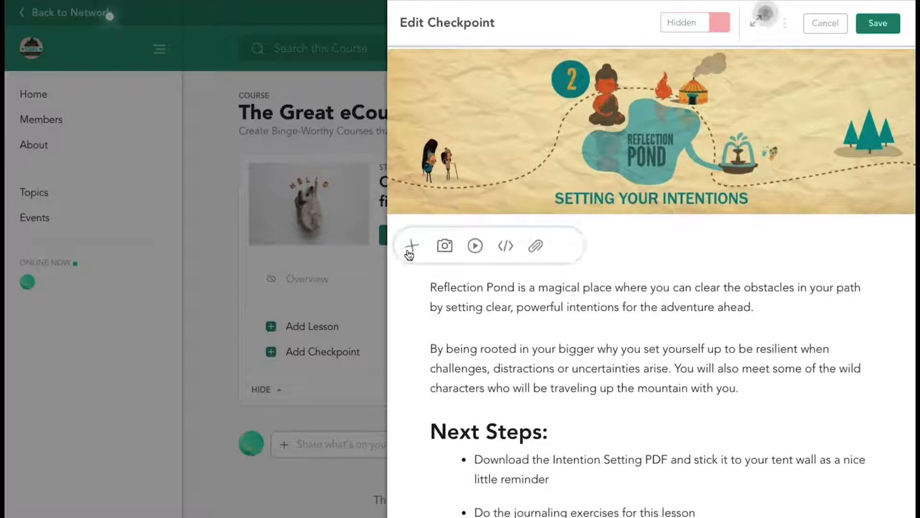
left_click(475, 246)
left_click(388, 191)
key("ctrl+v")
left_click(652, 100)
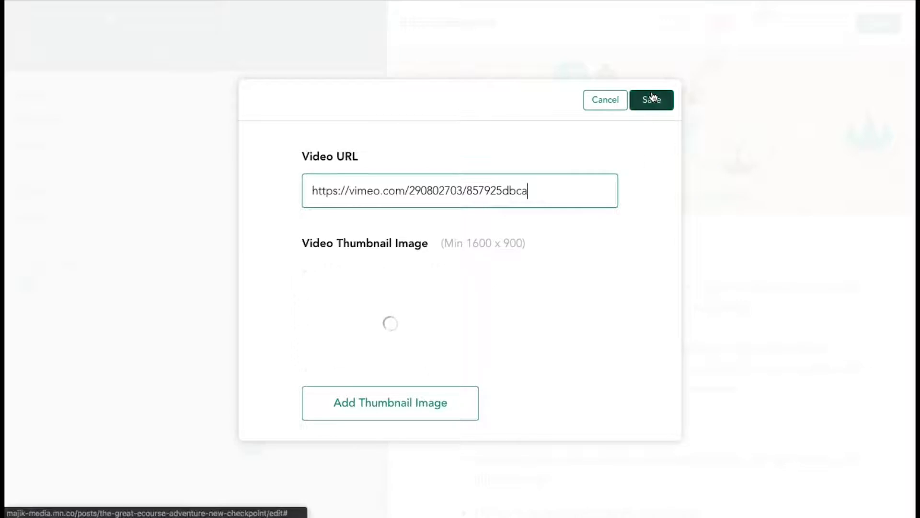
- Try the full-width layout for the embedded Vimeo video and set it back to standard width
scroll(770, 367, "down", 2)
scroll(770, 367, "down", 1)
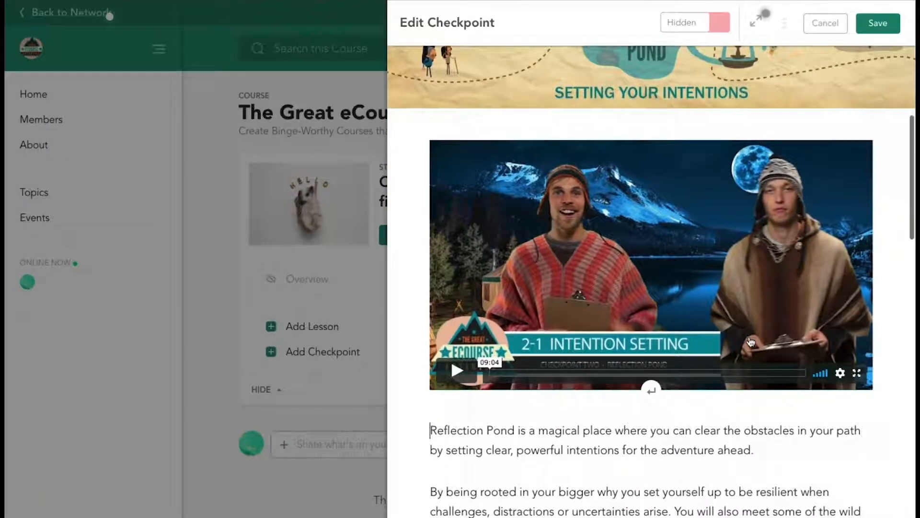
left_click(722, 220)
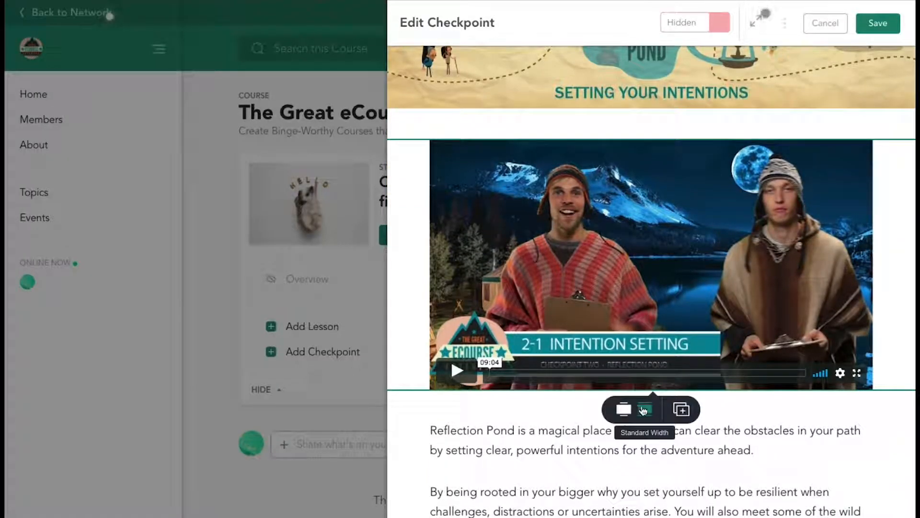
left_click(624, 409)
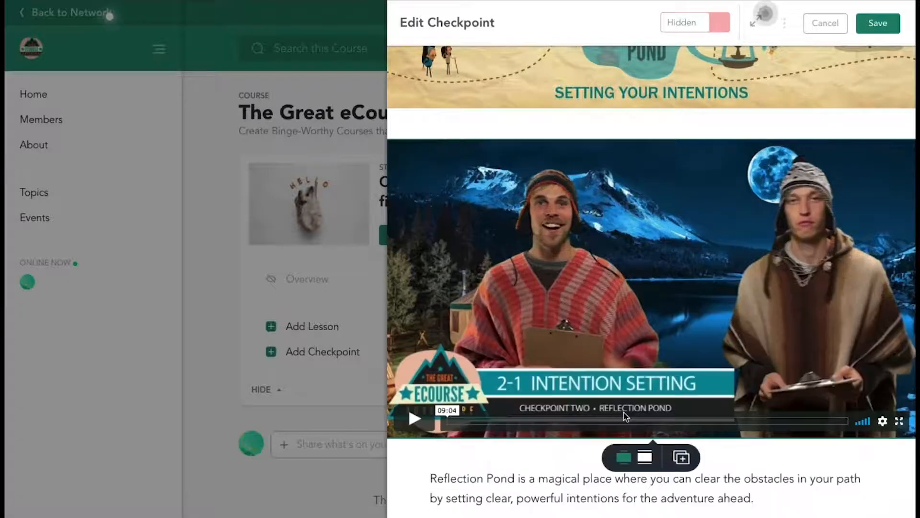
left_click(645, 457)
scroll(809, 408, "down", 8)
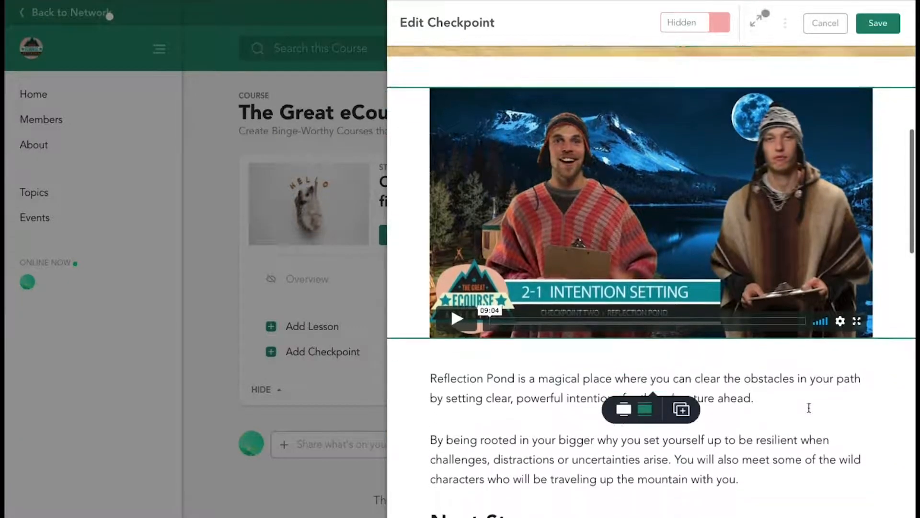
scroll(811, 412, "up", 3)
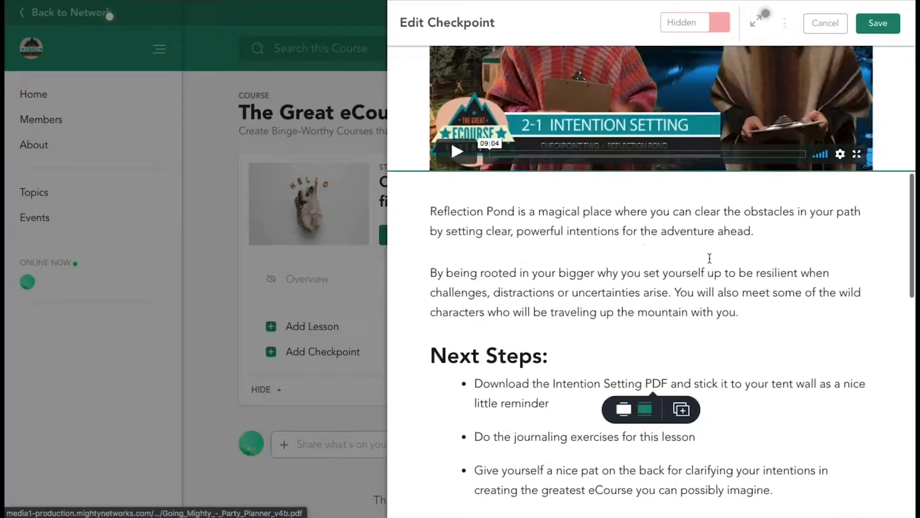
- Try the H1 and H2 heading styles on the "By being rooted" paragraph and return it to normal text
triple_click(761, 298)
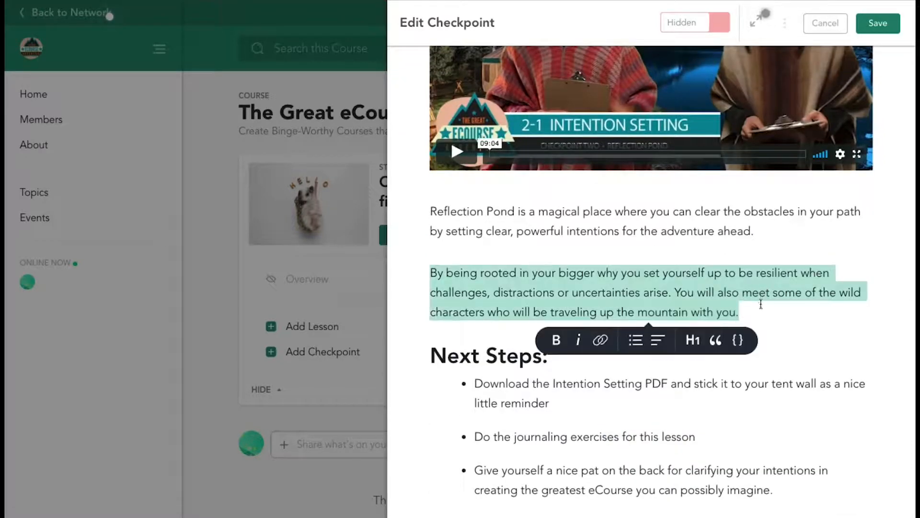
triple_click(513, 309)
left_click(431, 274)
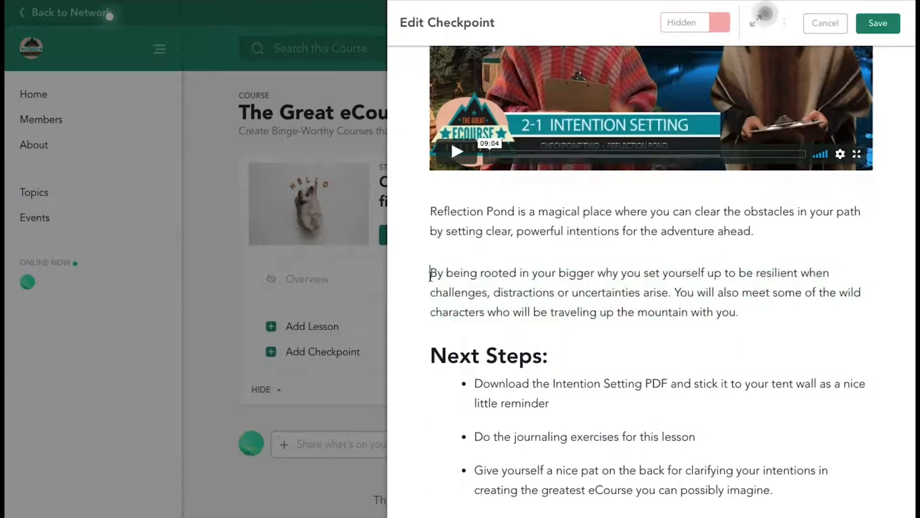
triple_click(509, 281)
left_click(694, 341)
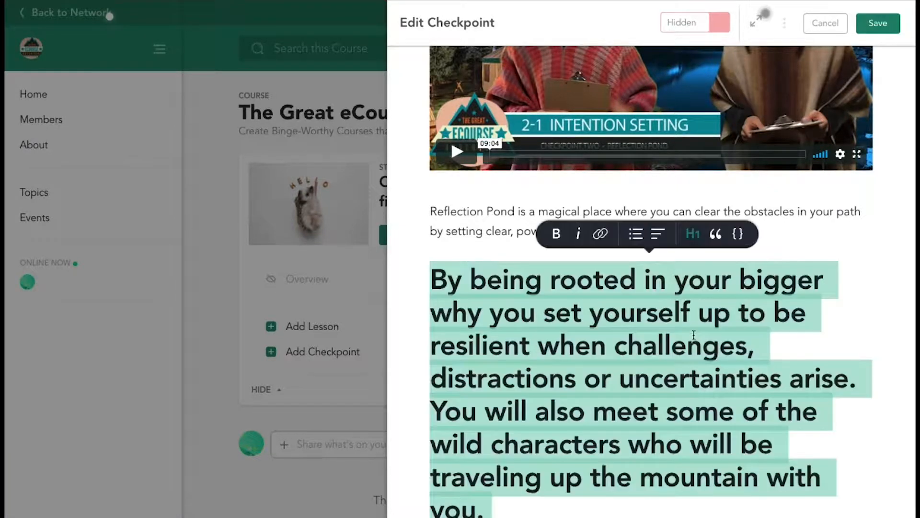
left_click(694, 233)
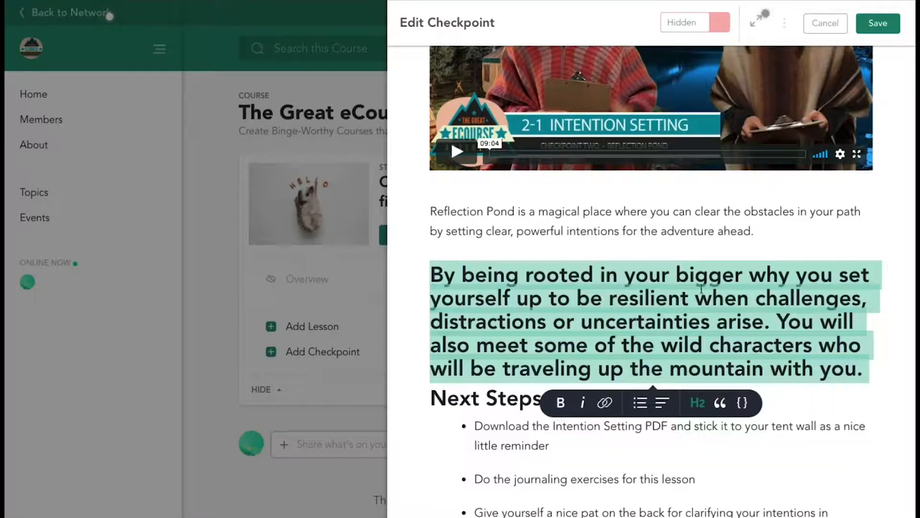
left_click(699, 408)
left_click(695, 399)
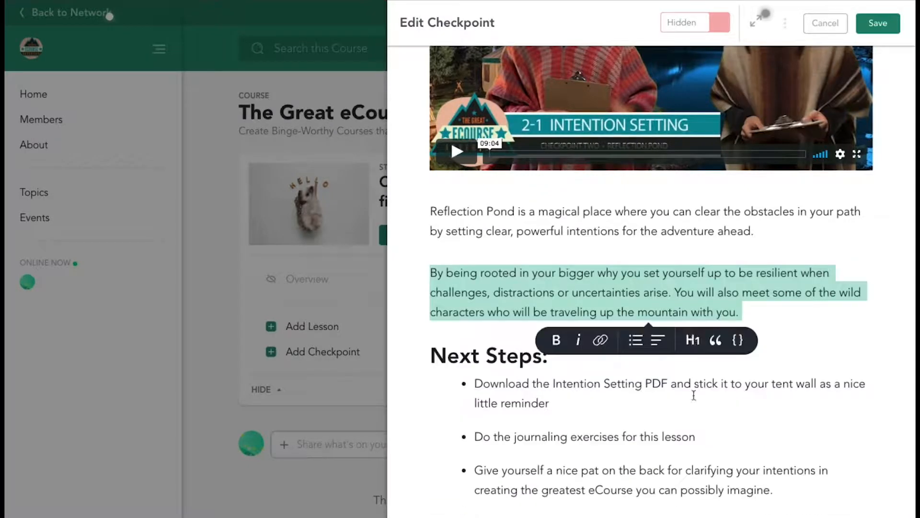
- Try quote formatting on the "By being rooted" paragraph and remove it
left_click(720, 340)
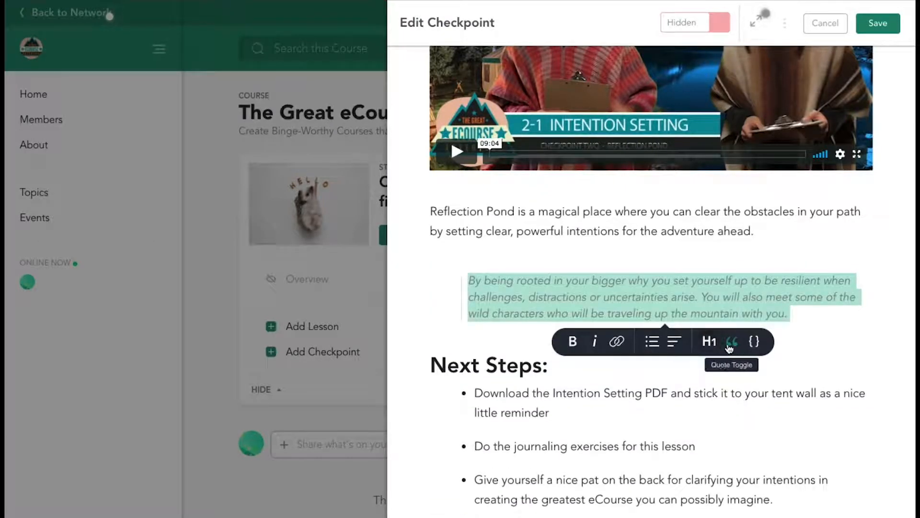
left_click(729, 345)
left_click(767, 318)
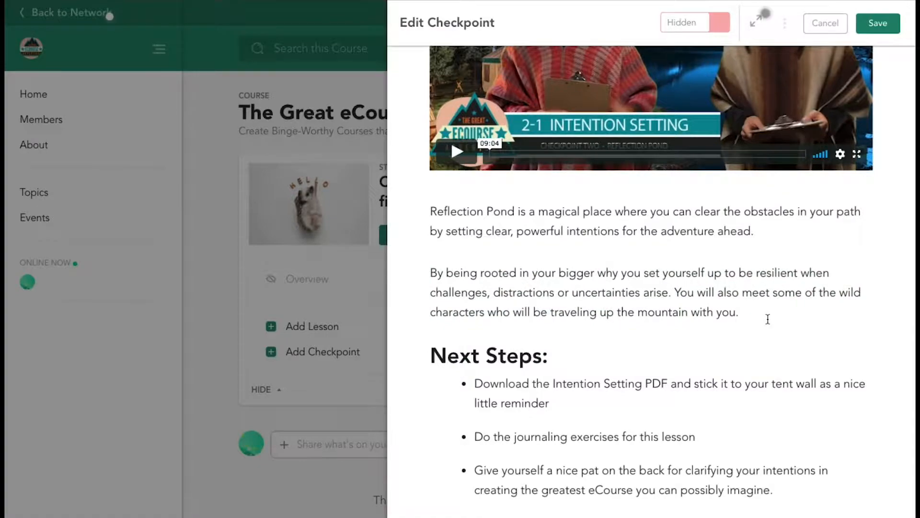
- Check the Intention Setting checkpoint from start to end and save it
scroll(768, 319, "down", 1)
scroll(768, 320, "up", 10)
scroll(770, 324, "down", 6)
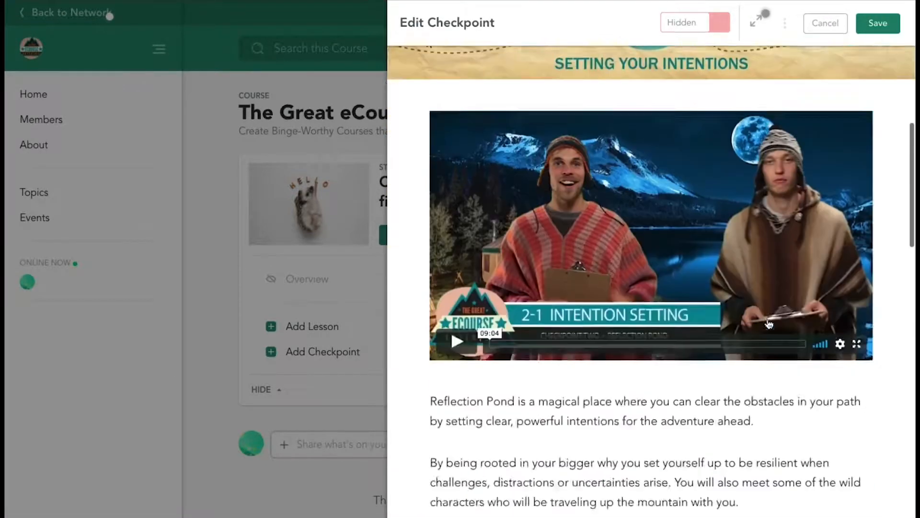
scroll(770, 325, "down", 15)
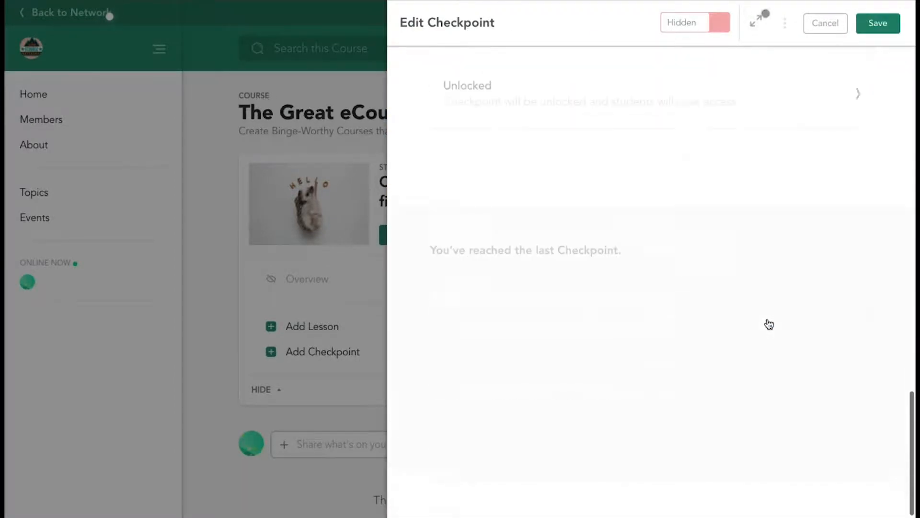
scroll(767, 324, "up", 20)
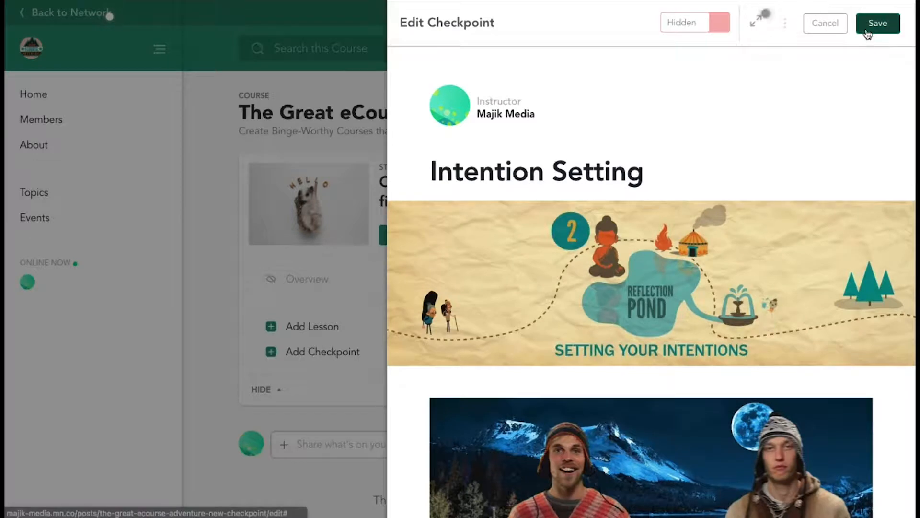
left_click(884, 27)
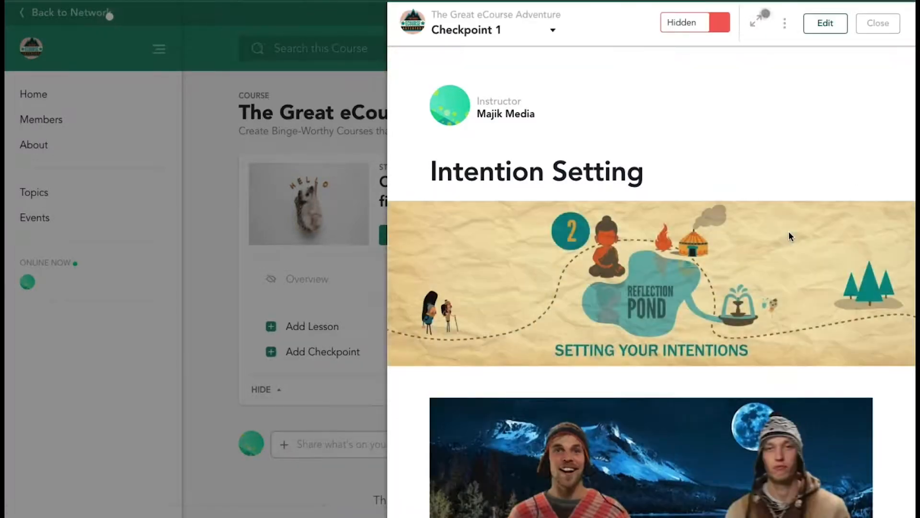
- Review the saved Intention Setting checkpoint, including its title, banner, video, text, Next Steps bullets and attached PDF
scroll(789, 231, "down", 15)
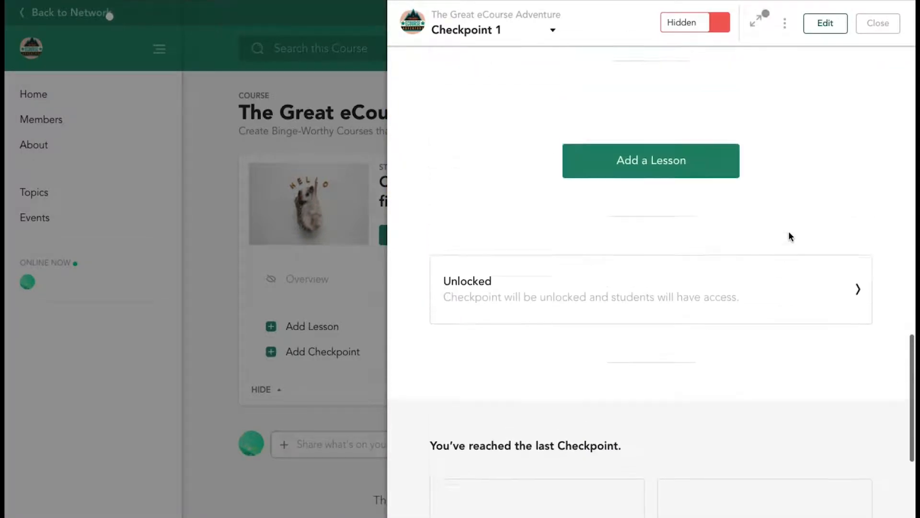
scroll(717, 253, "up", 2)
scroll(676, 245, "up", 1)
scroll(676, 245, "up", 10)
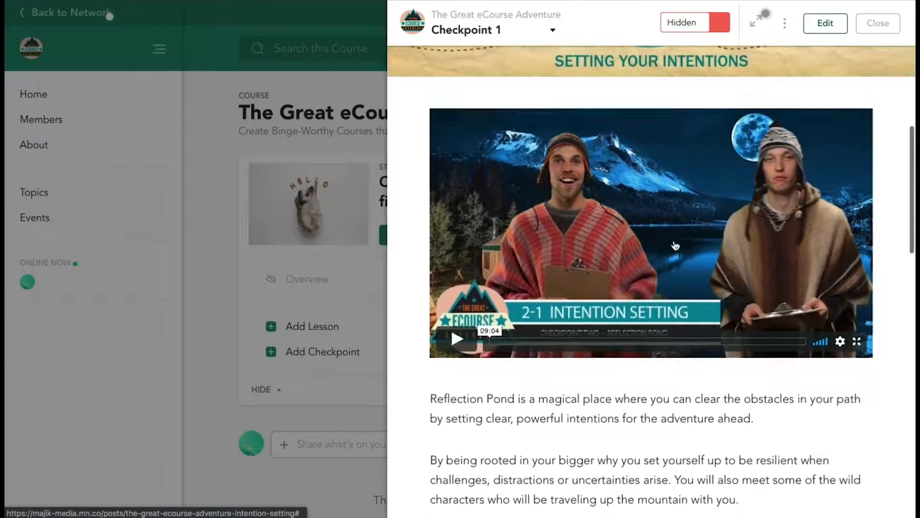
scroll(676, 245, "up", 3)
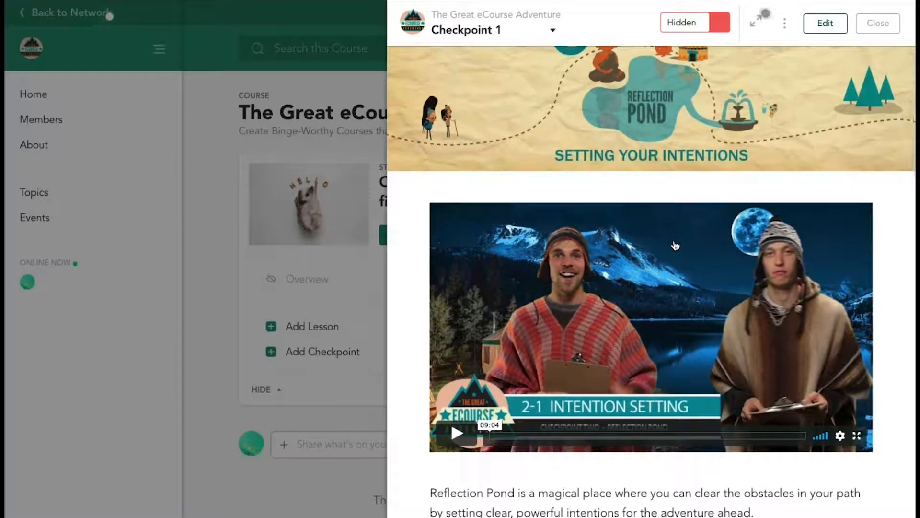
scroll(676, 245, "up", 4)
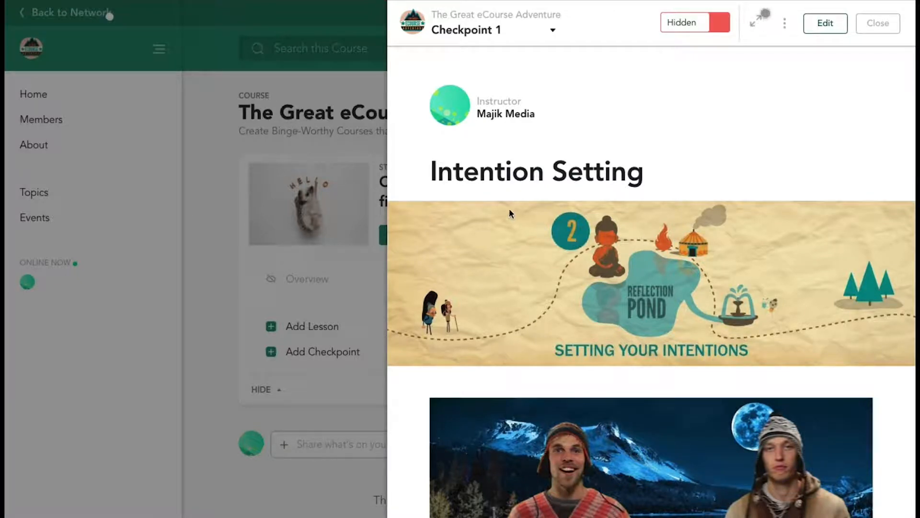
scroll(546, 244, "down", 1)
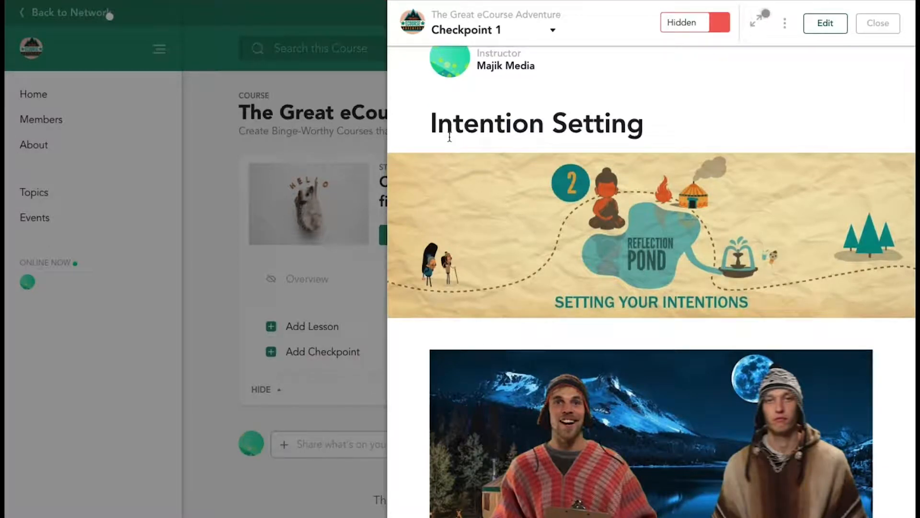
triple_click(472, 129)
left_click(472, 130)
scroll(530, 197, "down", 1)
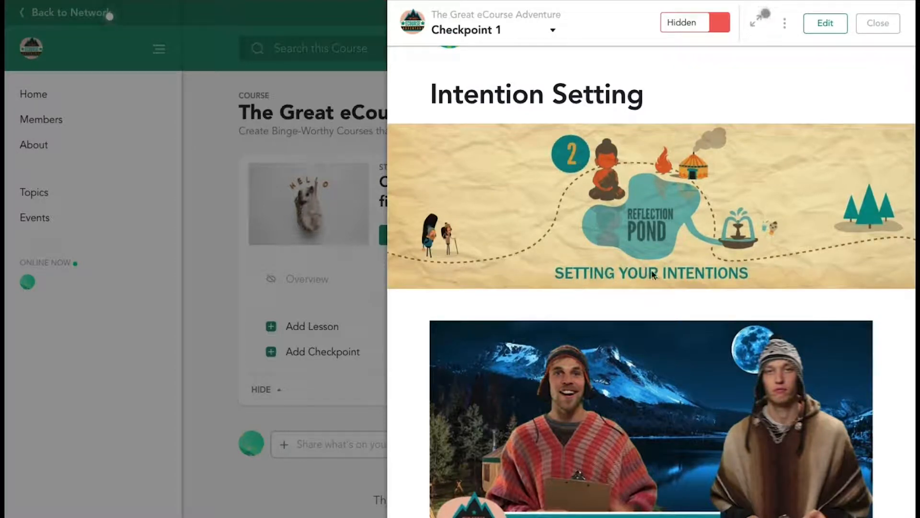
scroll(679, 270, "down", 6)
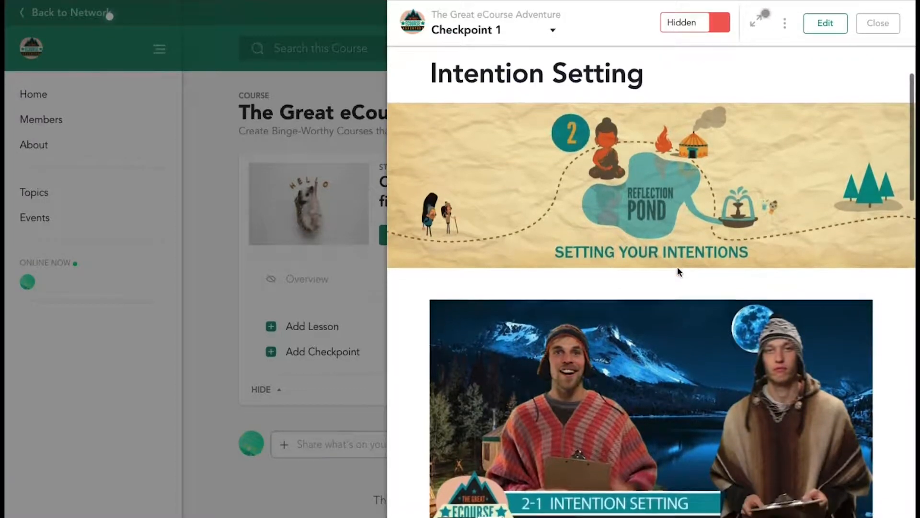
scroll(678, 268, "down", 2)
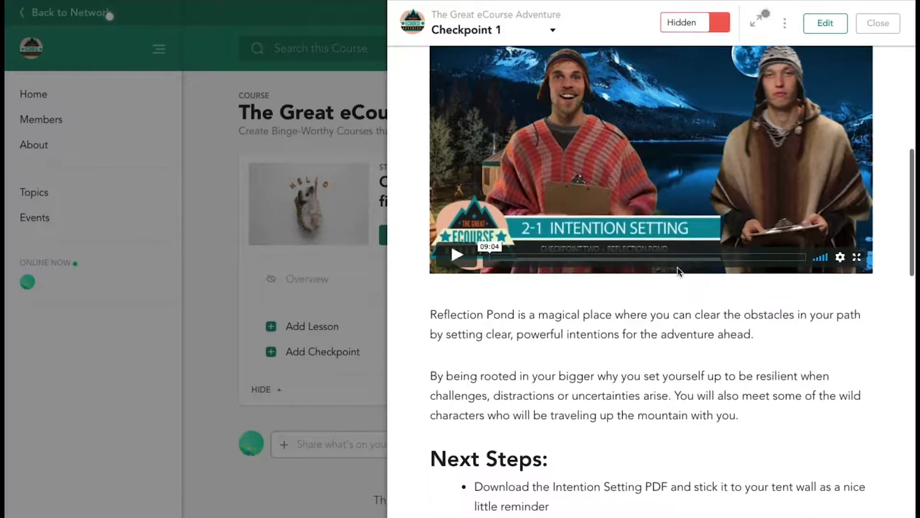
scroll(677, 267, "down", 2)
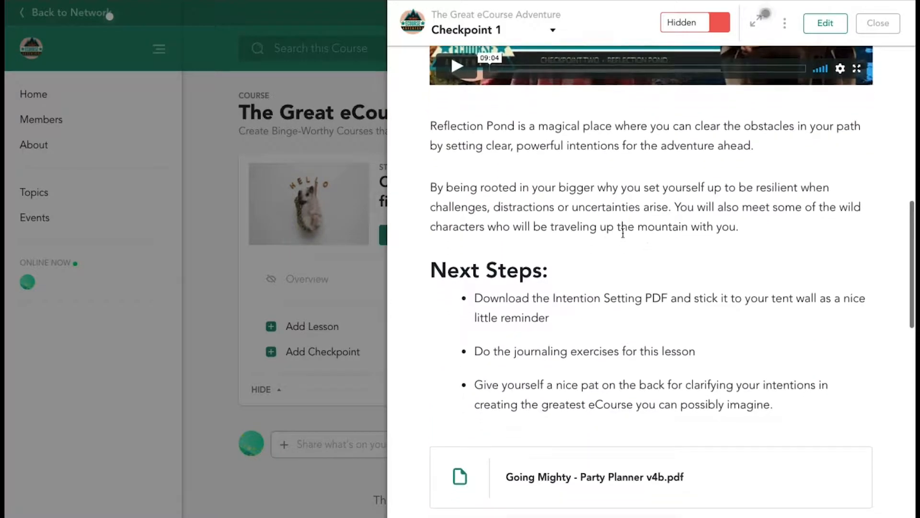
scroll(724, 254, "down", 3)
scroll(724, 253, "down", 2)
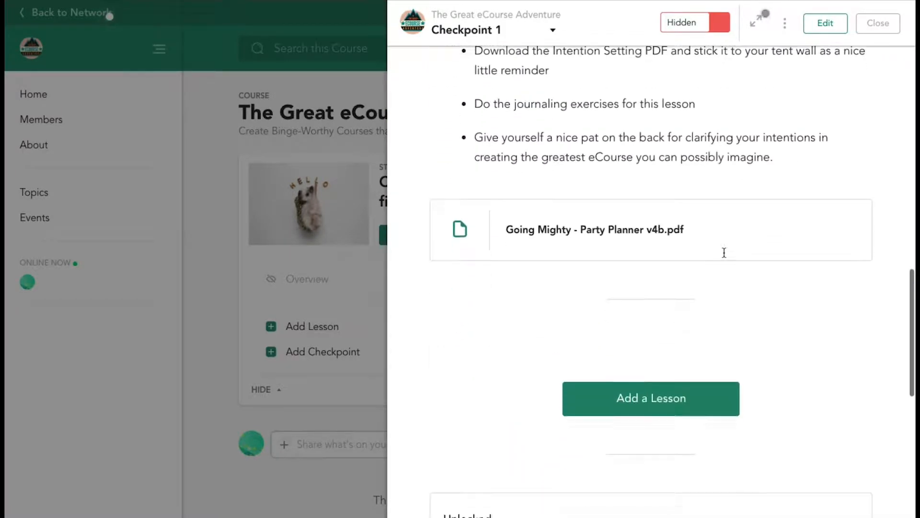
scroll(617, 304, "up", 1)
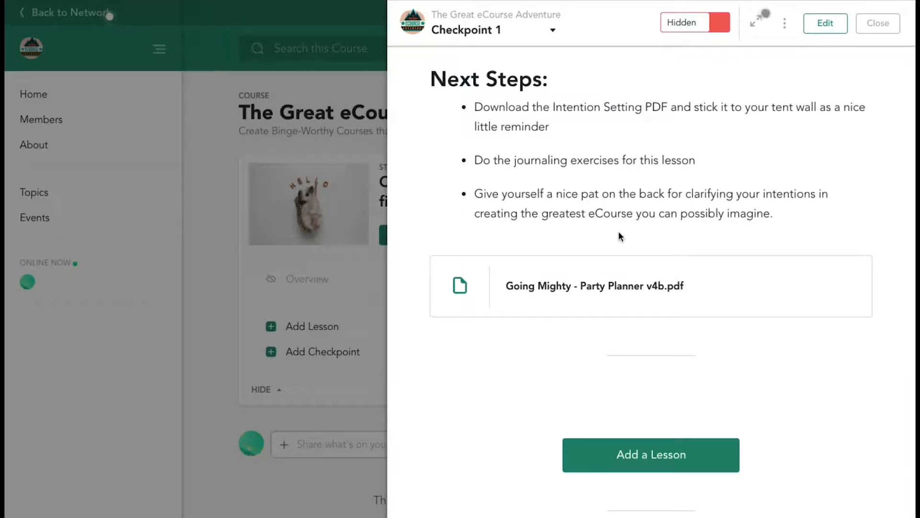
scroll(717, 245, "up", 2)
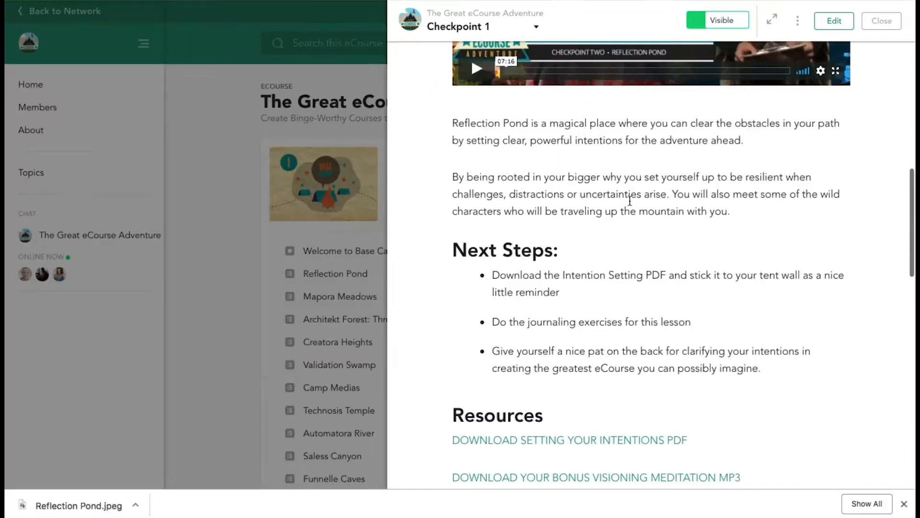
- In the finished course's Reflection Pond checkpoint, open the step "Your BIG Important WHY" and examine its content and settings
scroll(630, 202, "down", 3)
scroll(630, 201, "down", 5)
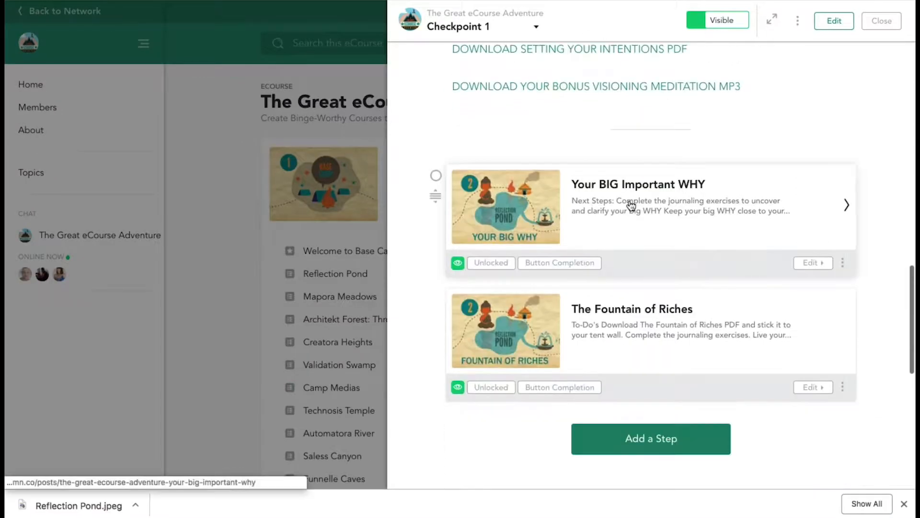
left_click(645, 203)
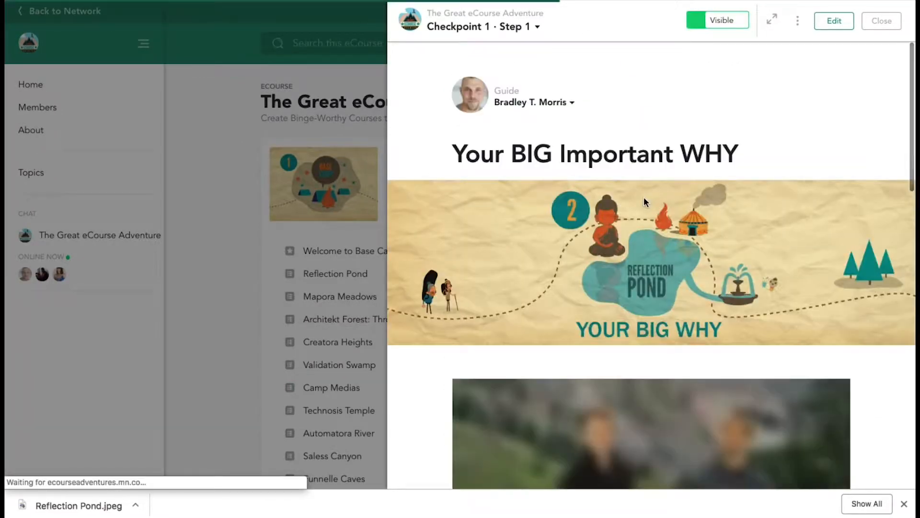
scroll(645, 202, "down", 3)
scroll(643, 200, "down", 8)
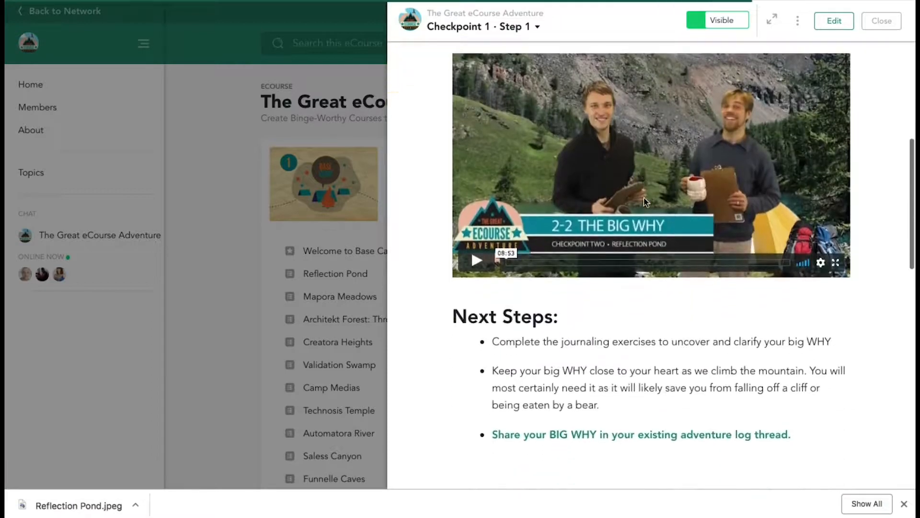
scroll(643, 199, "down", 5)
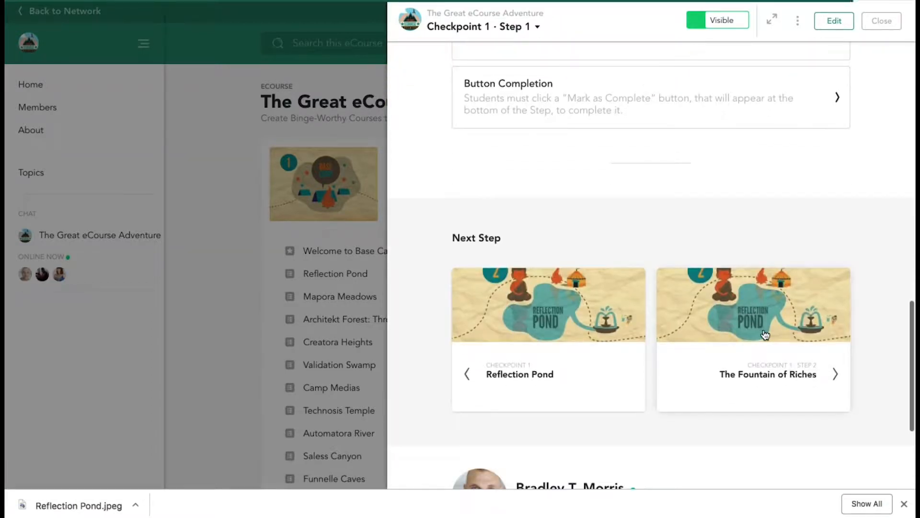
- Go on to the step "The Fountain of Riches" and examine its content, settings and link to the following checkpoint
left_click(765, 331)
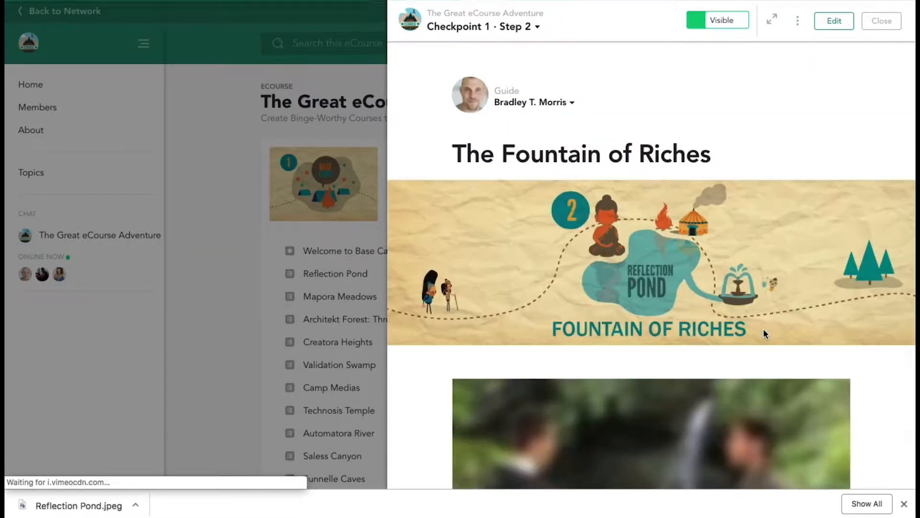
scroll(763, 328, "down", 10)
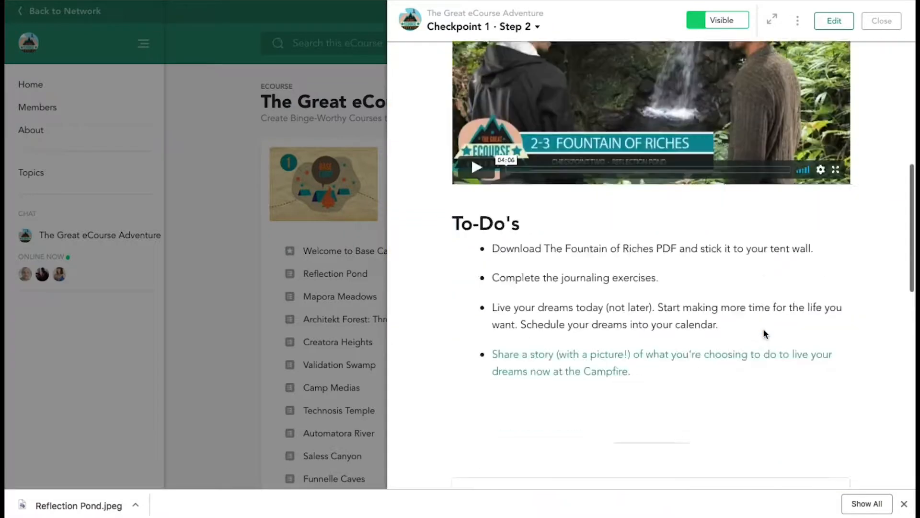
scroll(763, 329, "down", 3)
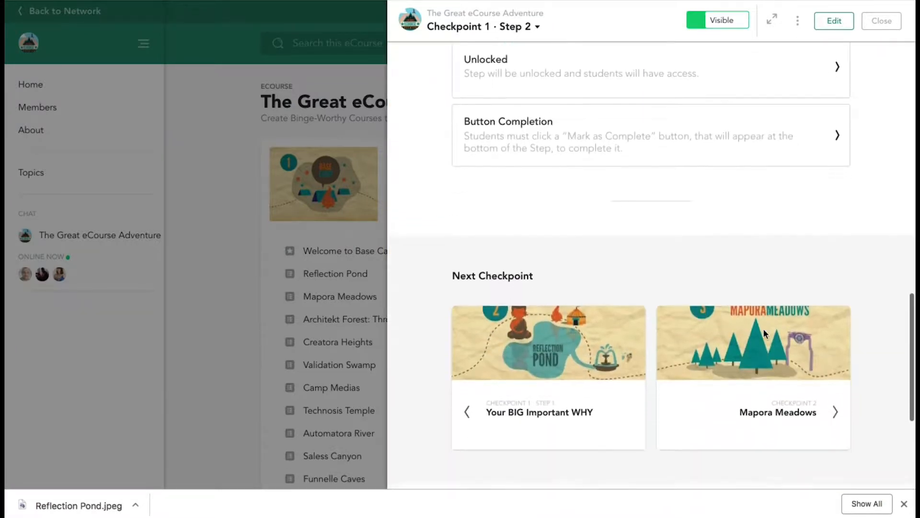
- Open the following checkpoint, Mapora Meadows, and examine its banner, resources, two steps, access setting and link to the next checkpoint
left_click(781, 335)
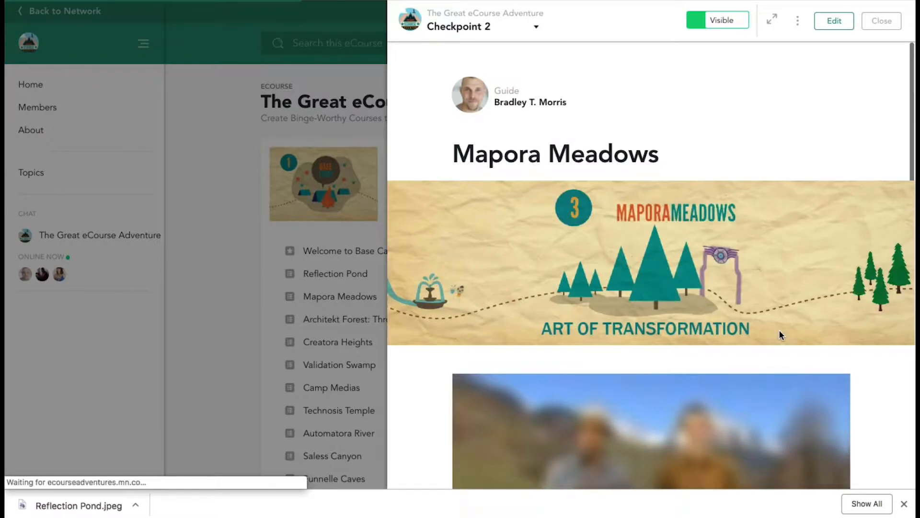
scroll(781, 335, "down", 6)
scroll(780, 332, "down", 8)
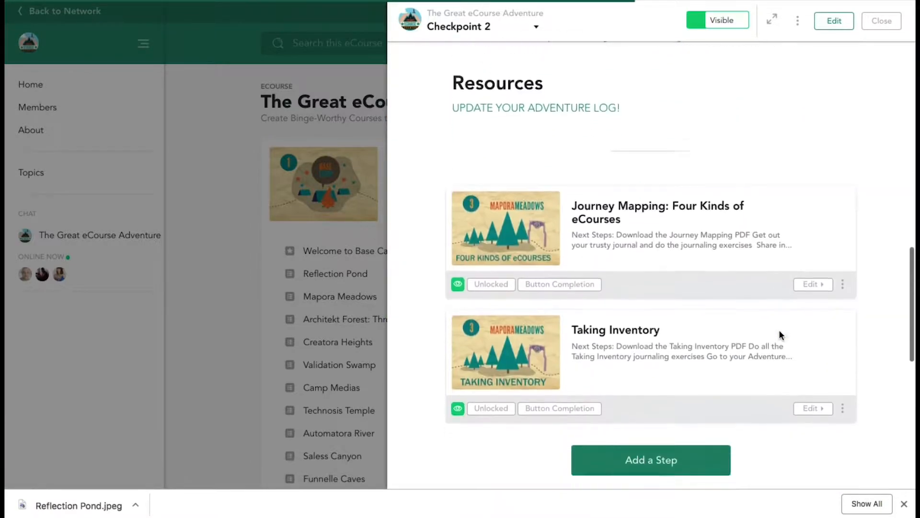
scroll(779, 331, "down", 4)
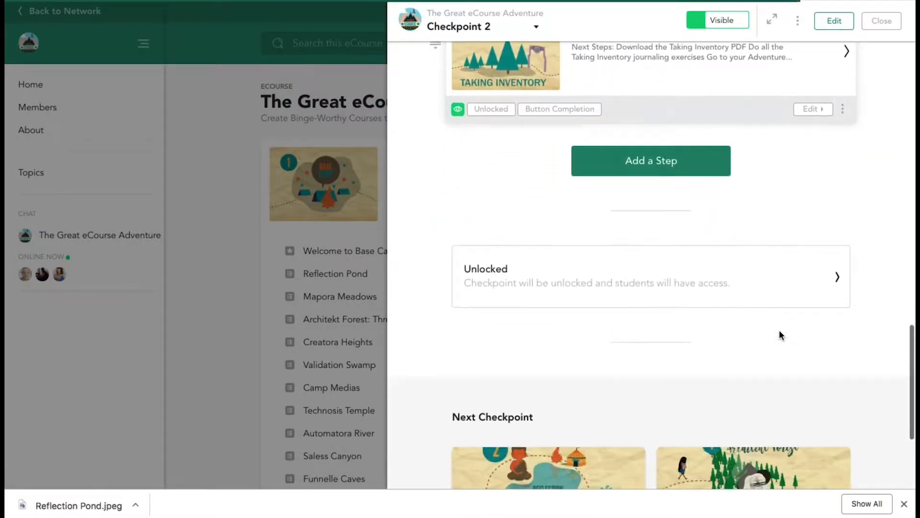
scroll(780, 331, "down", 4)
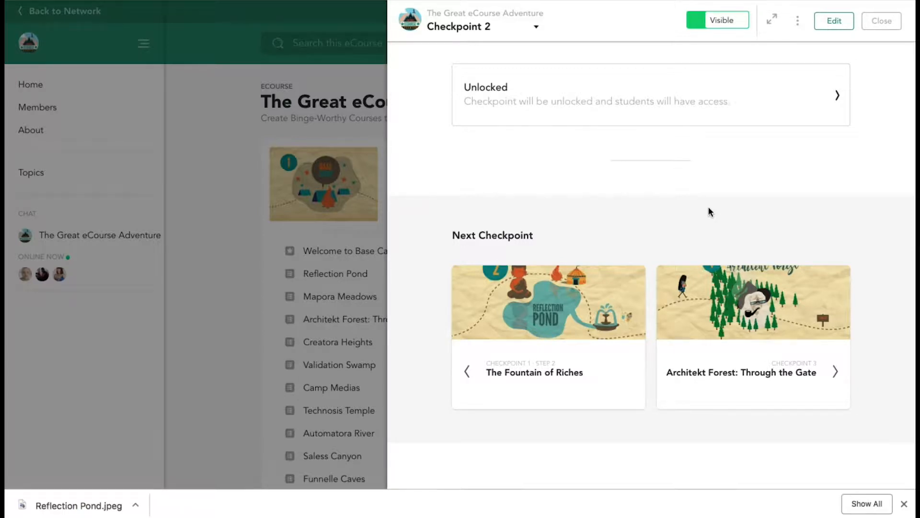
scroll(710, 211, "up", 1)
scroll(710, 212, "up", 1)
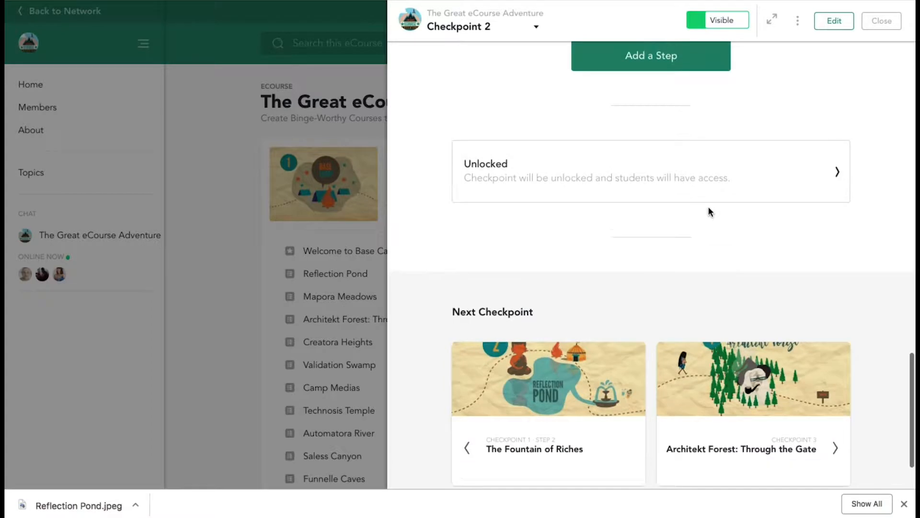
scroll(710, 212, "down", 2)
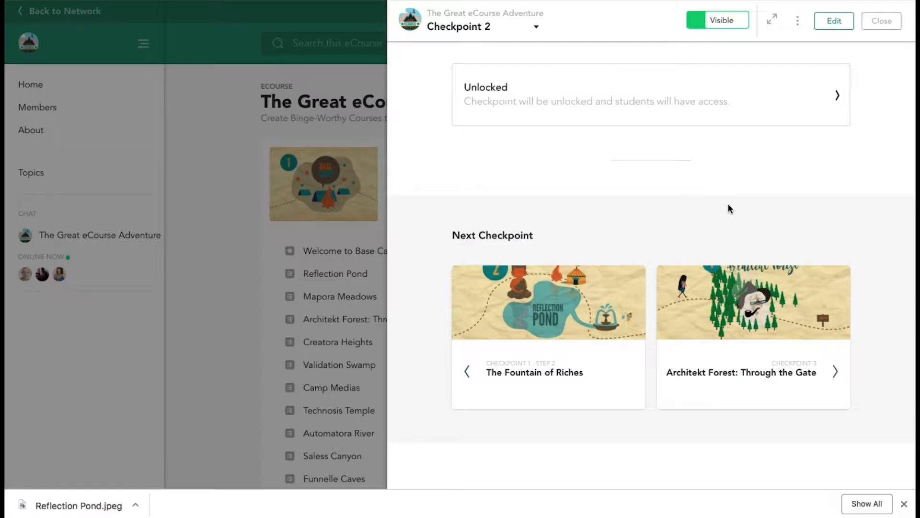
scroll(728, 208, "up", 2)
scroll(728, 208, "down", 2)
- Go on to the checkpoint "Architekt Forest: Through the Gate" and examine its video, introduction text, To-Do's and steps
left_click(763, 309)
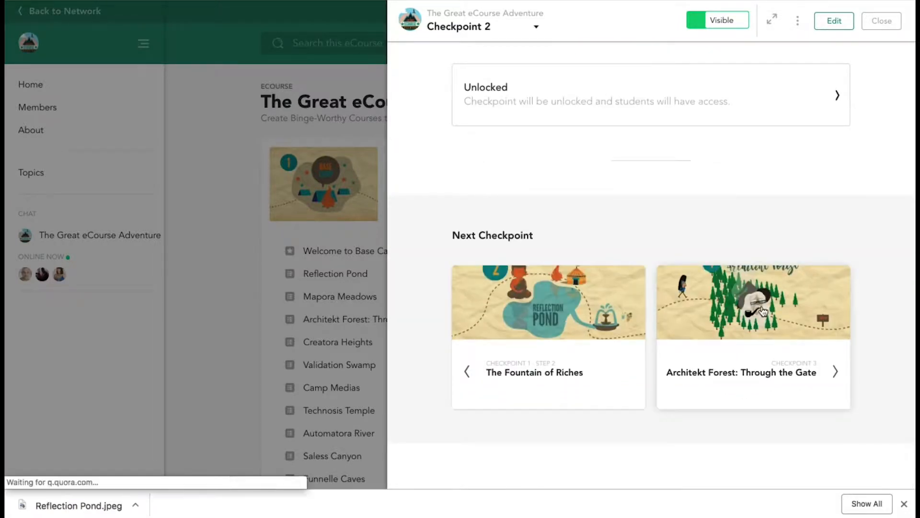
scroll(763, 310, "down", 12)
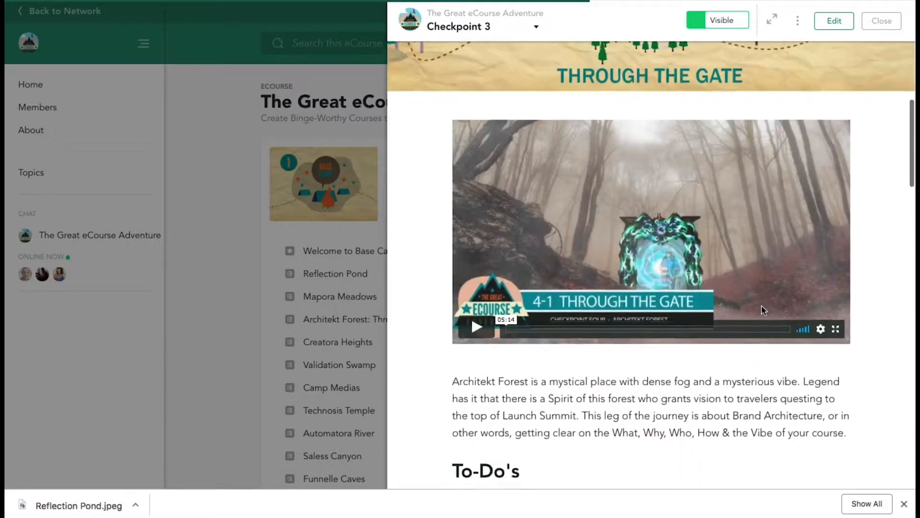
scroll(761, 305, "down", 5)
scroll(762, 305, "up", 1)
- Open the Architekt Forest step "Deciding Your "What"" and examine its video, Next Steps, download resources and completion settings
left_click(664, 121)
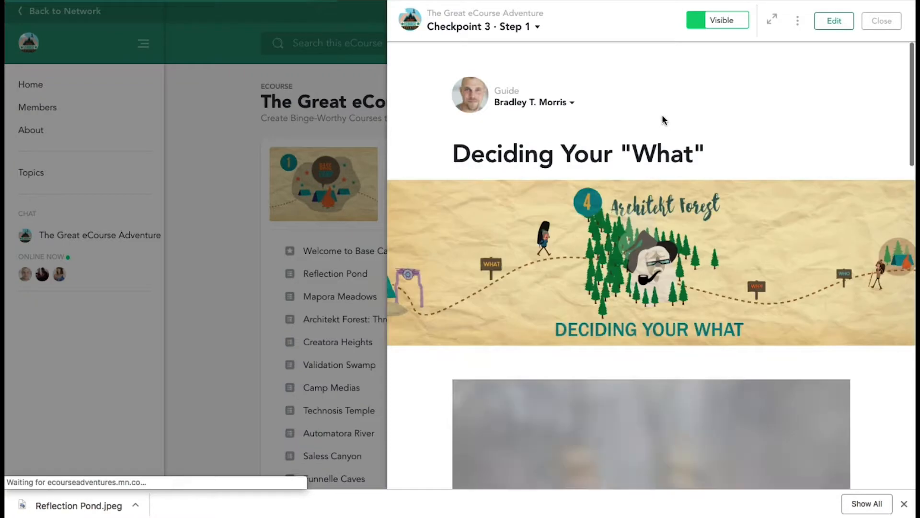
scroll(663, 119, "down", 12)
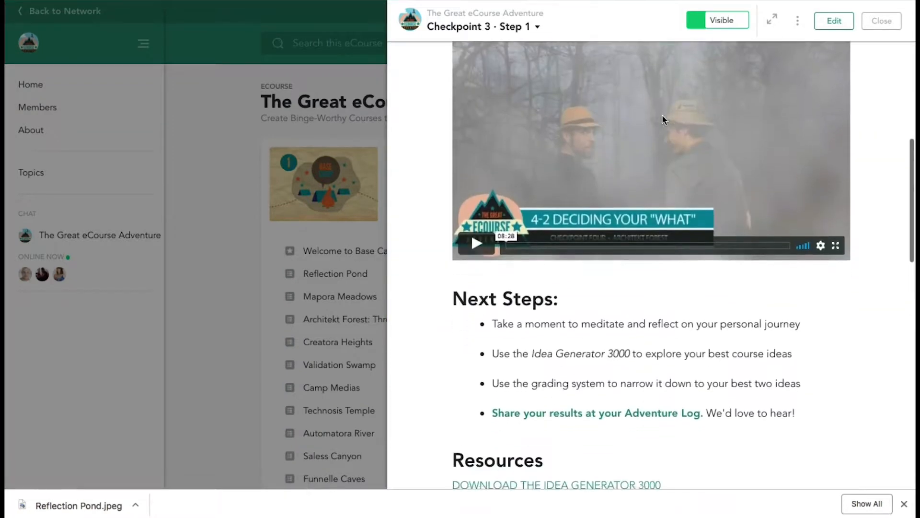
scroll(662, 118, "down", 4)
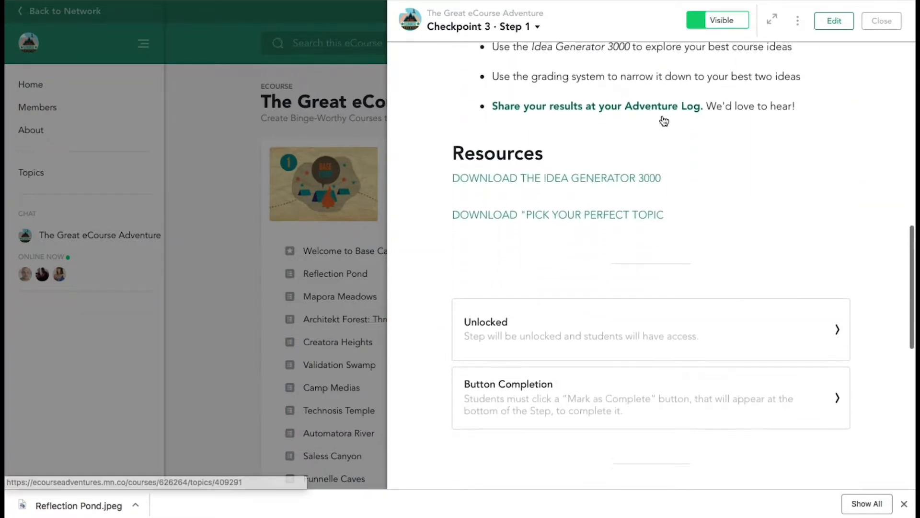
scroll(686, 268, "down", 7)
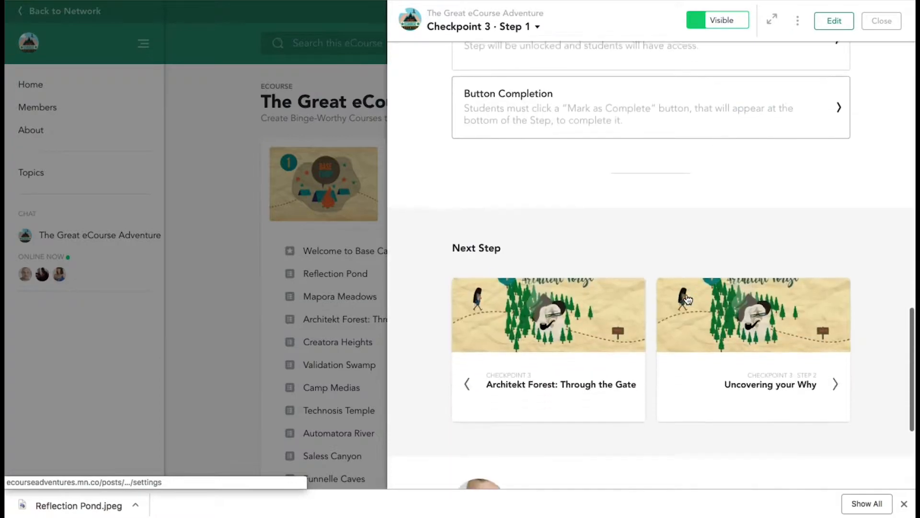
- Go on to the step "Uncovering your Why" and examine its video, To-Do's, settings and link to the following step
left_click(743, 322)
scroll(744, 321, "down", 4)
scroll(741, 316, "down", 9)
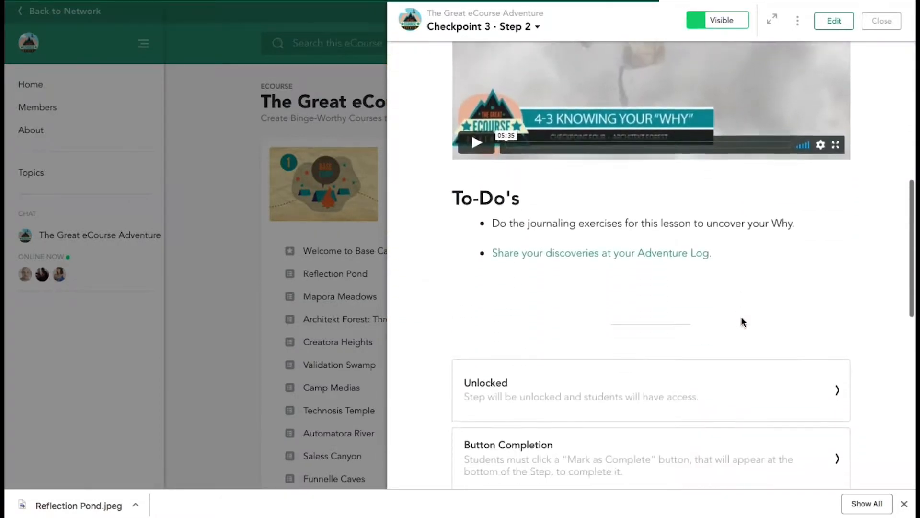
scroll(743, 323, "down", 1)
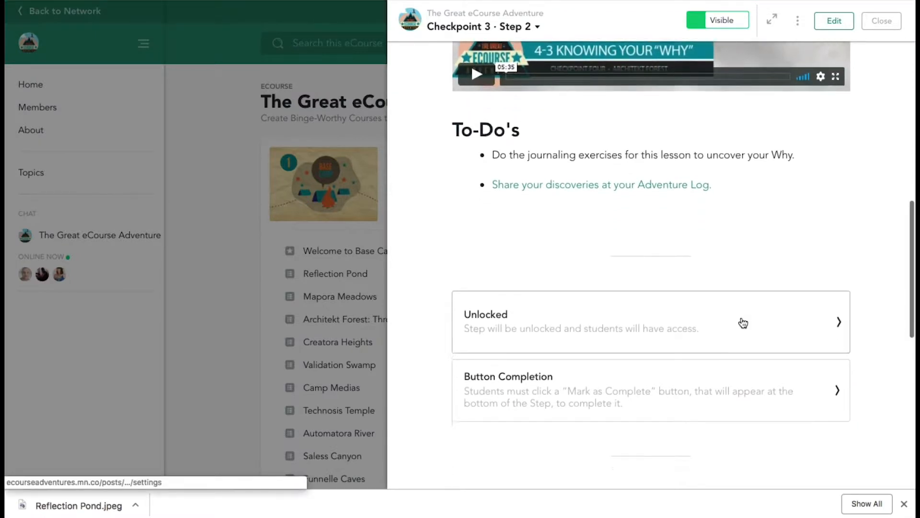
scroll(763, 324, "down", 12)
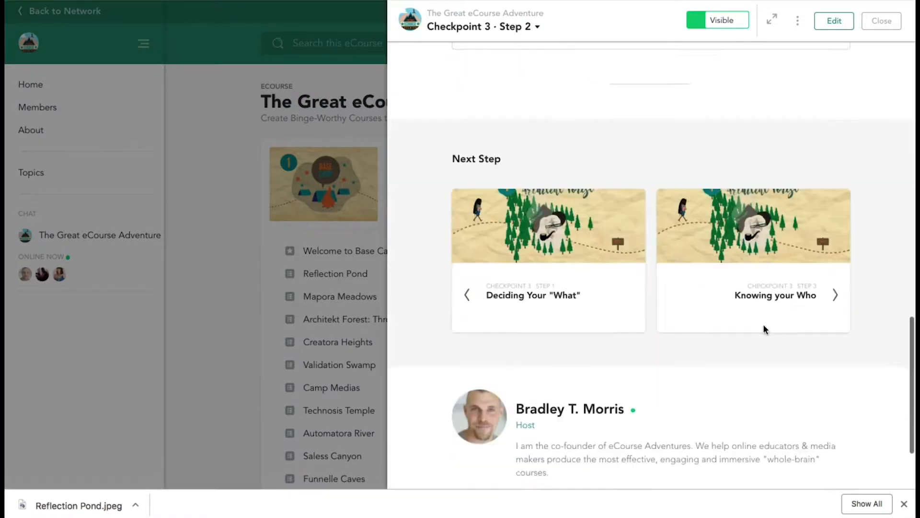
- Close the "Uncovering your Why" step and leave the finished course for the network
scroll(764, 324, "up", 20)
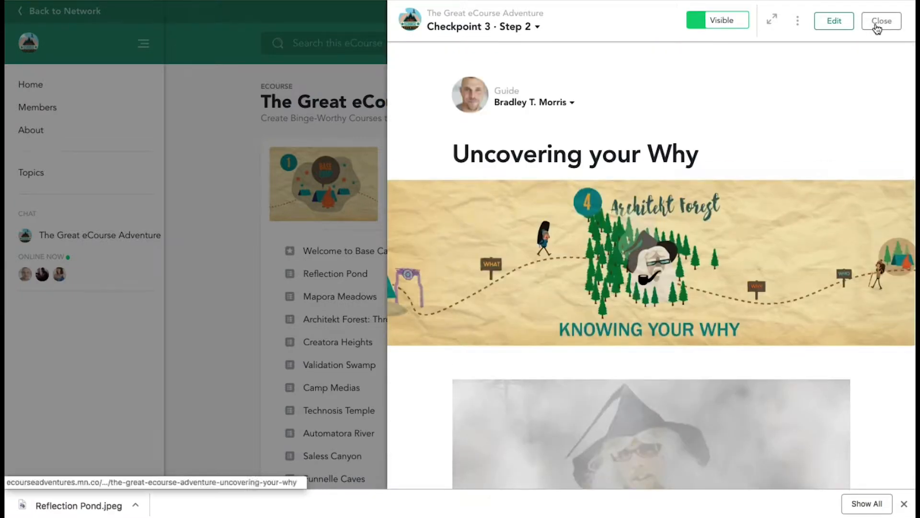
left_click(878, 23)
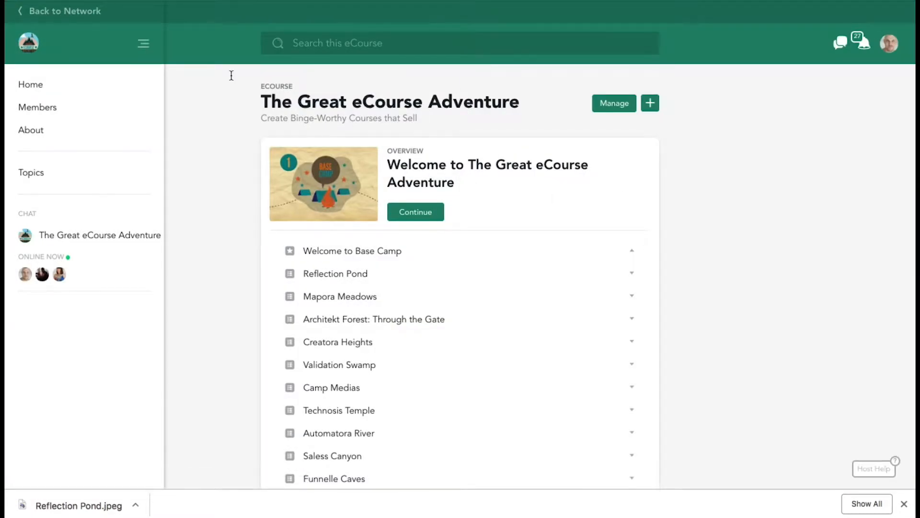
left_click(96, 12)
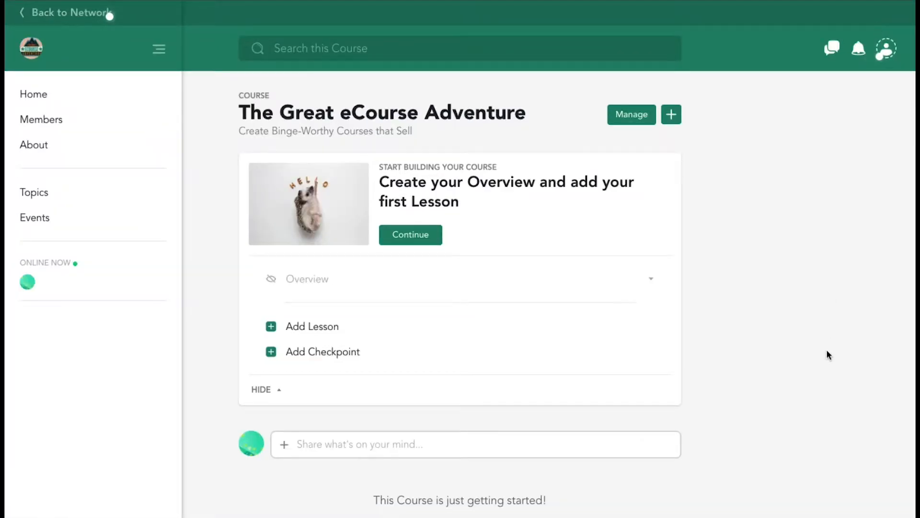